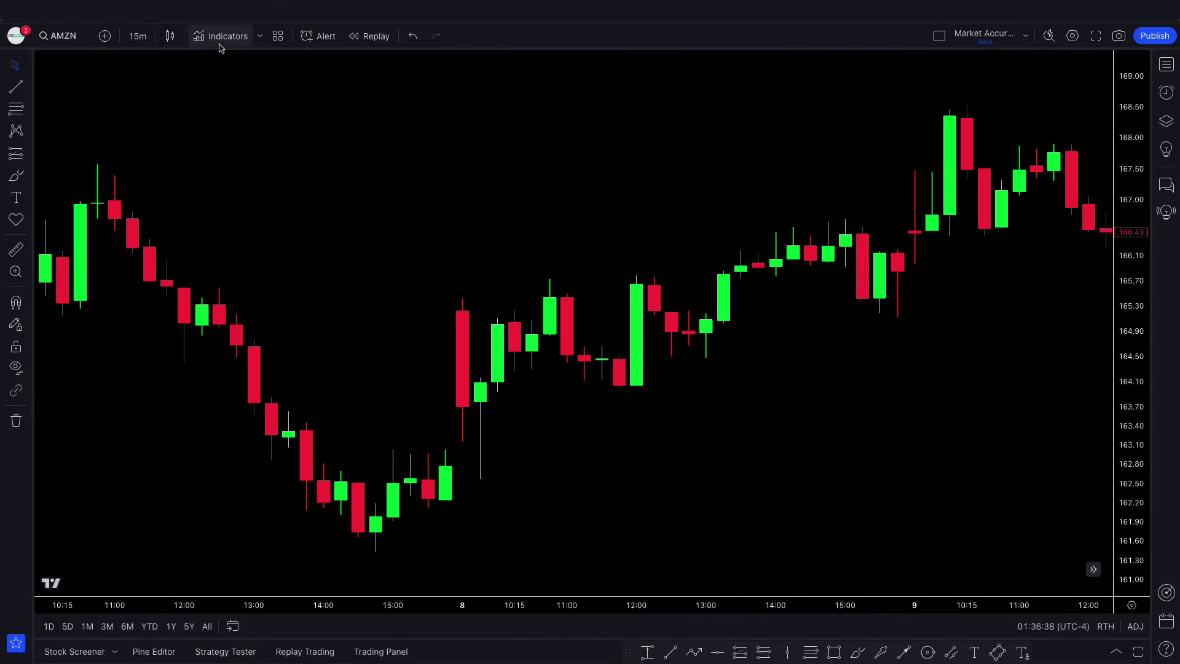
Add the Octuple Mean Average indicator to the AMZN chart from the indicator search.
type("Octuple Mean Average")
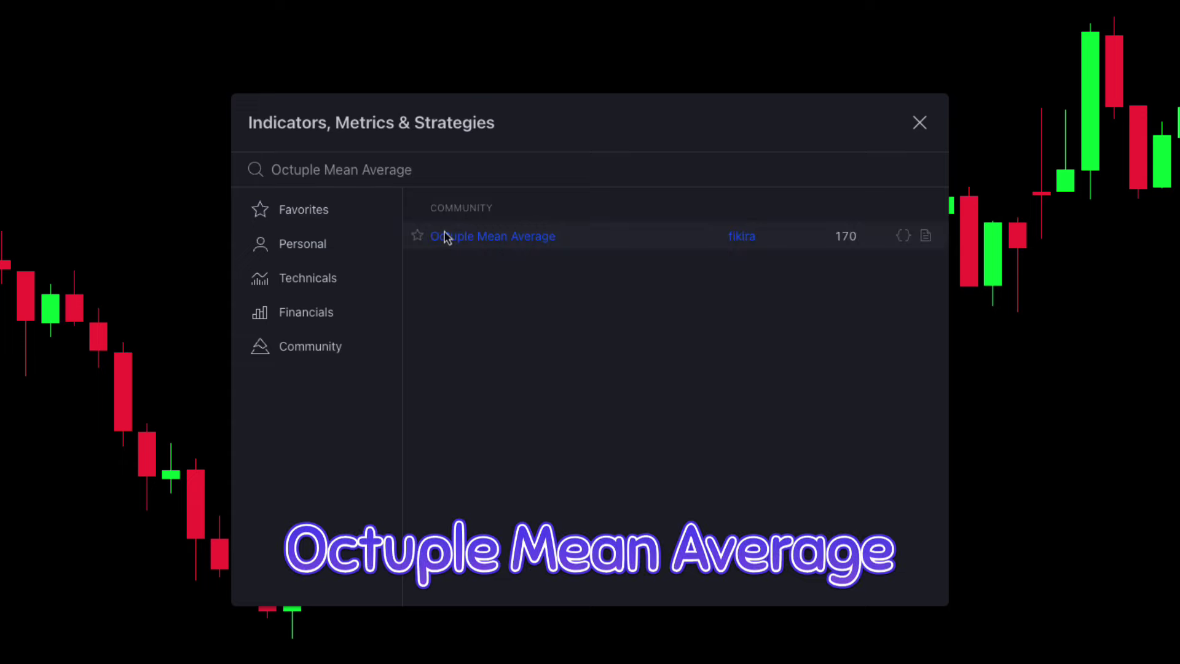
left_click(524, 244)
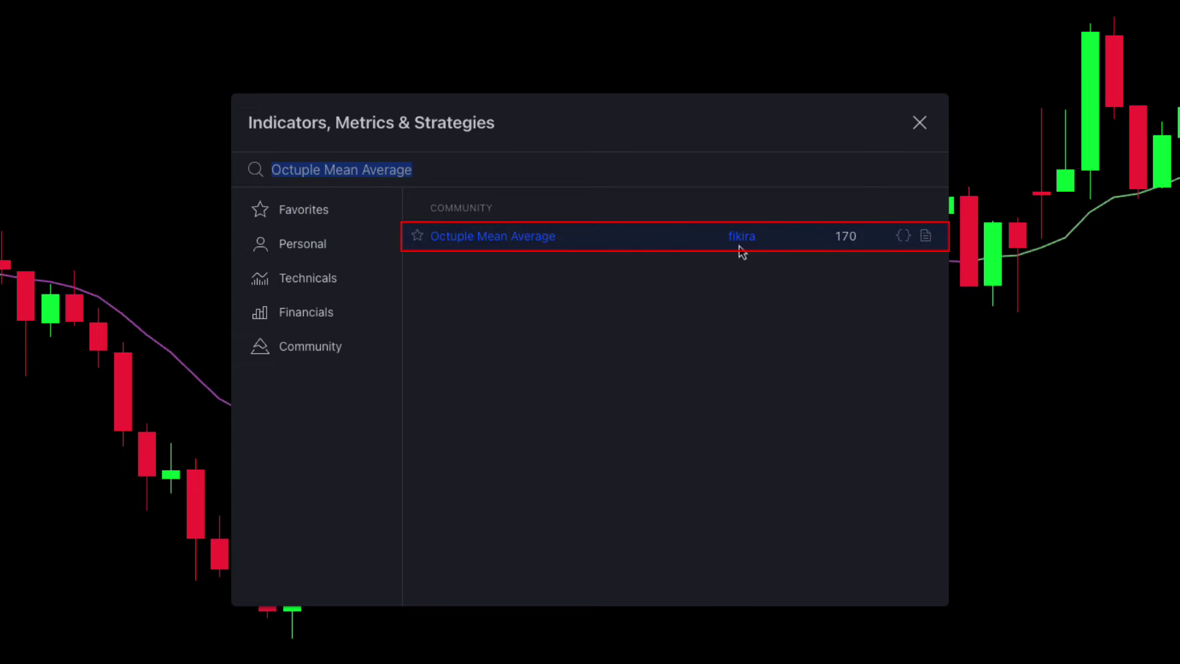
left_click(920, 123)
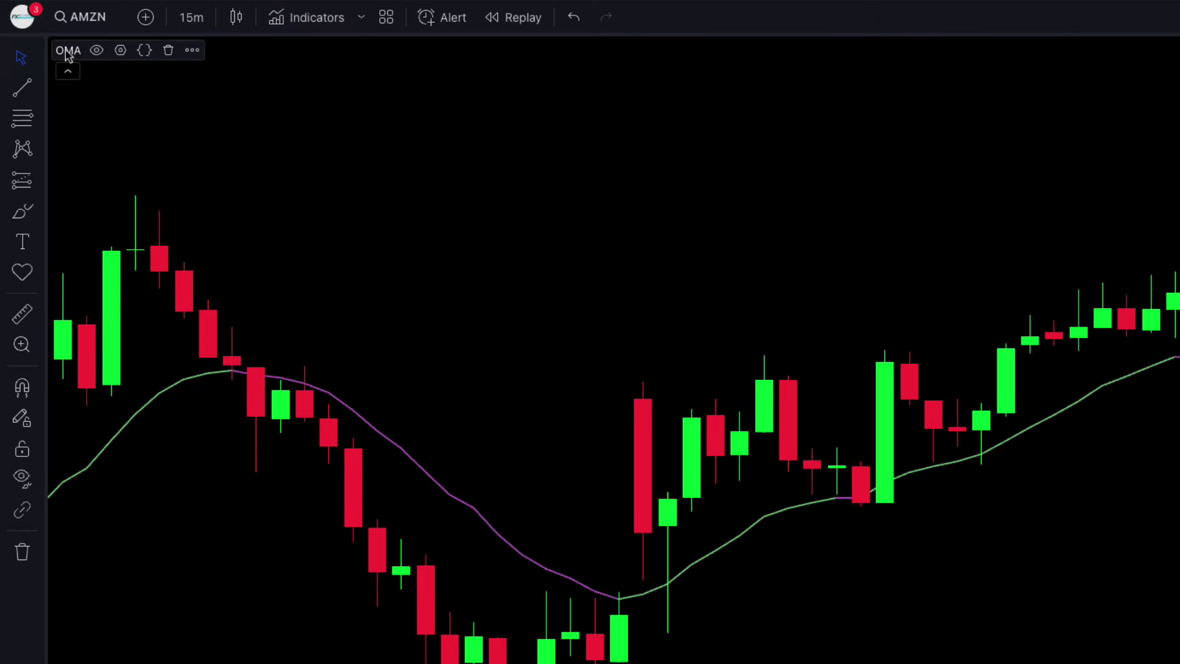
Keep the OMA colours green and purple with length 24, and apply the settings.
left_click(119, 51)
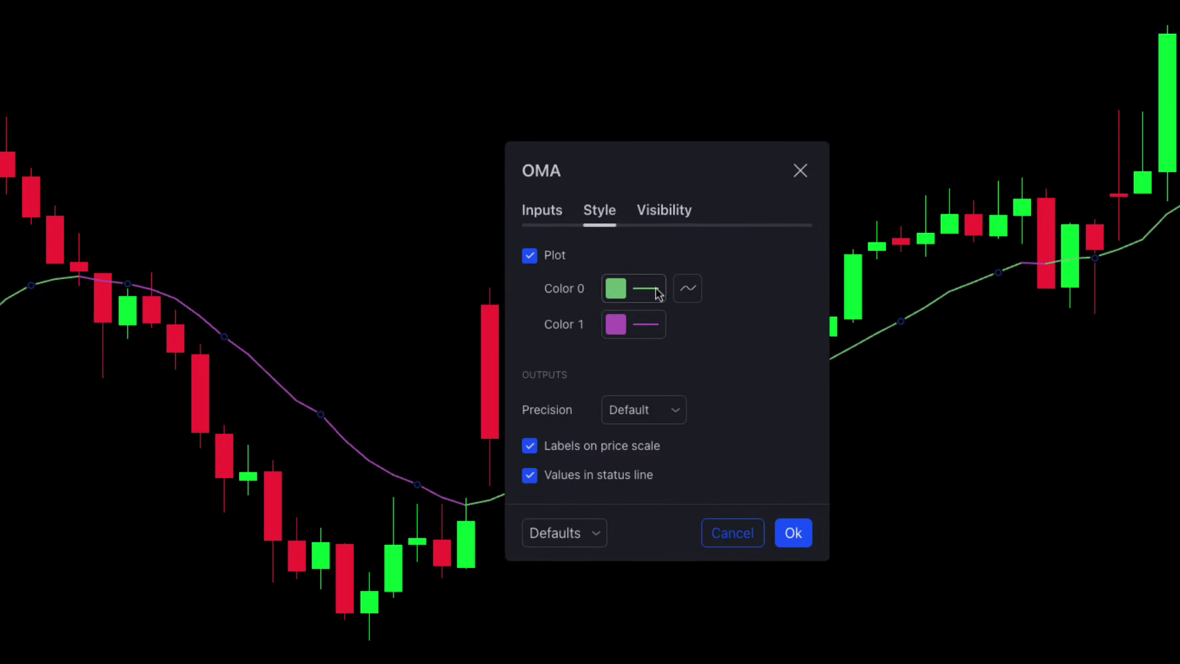
left_click(787, 379)
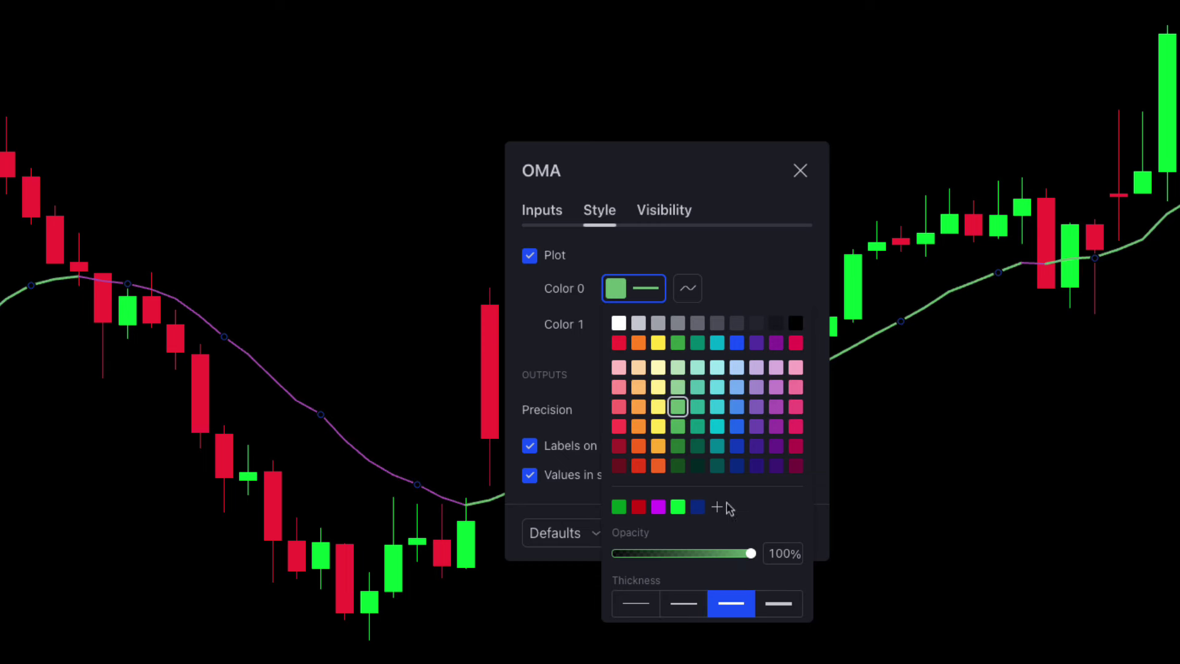
left_click(662, 332)
left_click(664, 333)
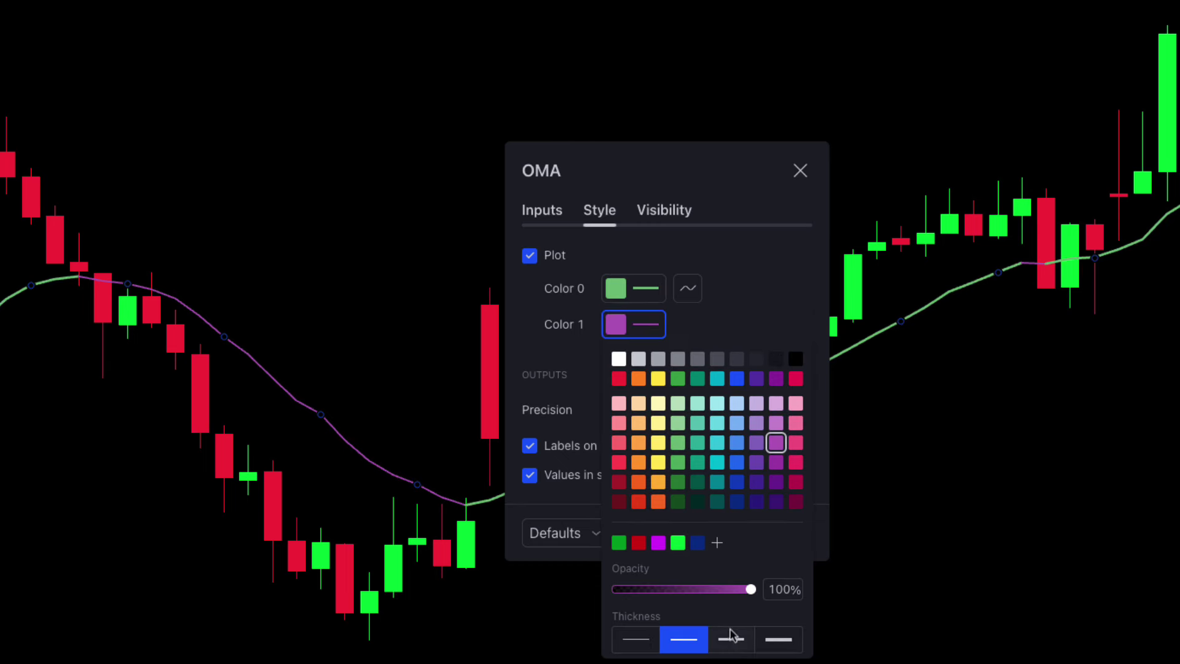
left_click(660, 318)
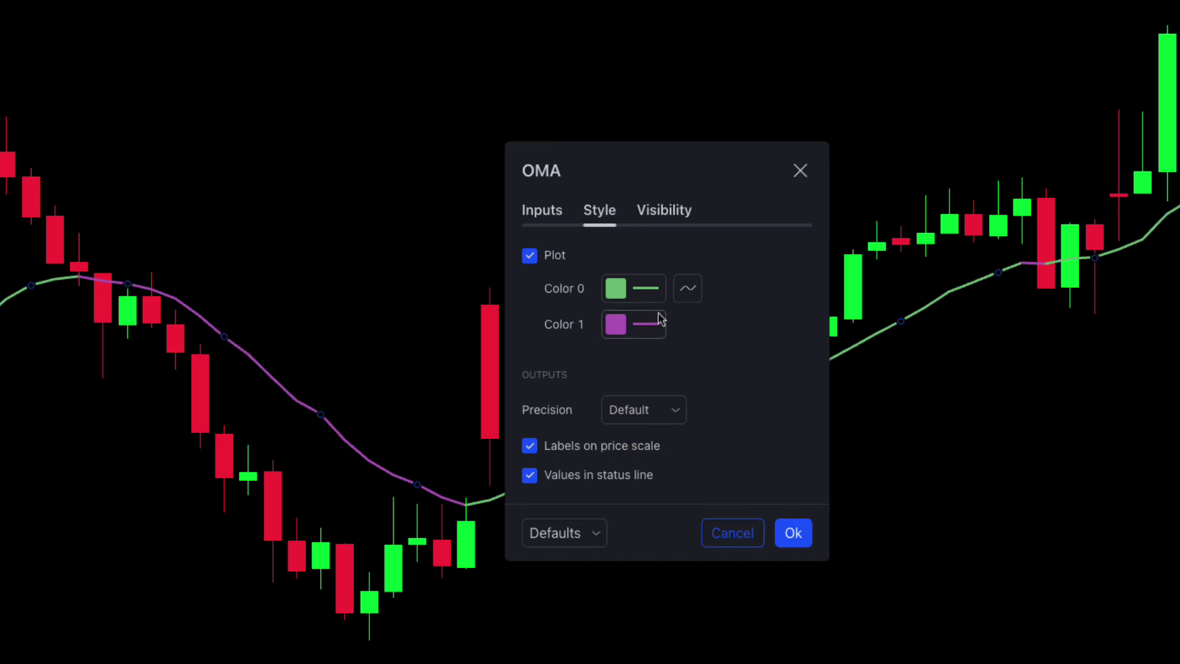
left_click(543, 212)
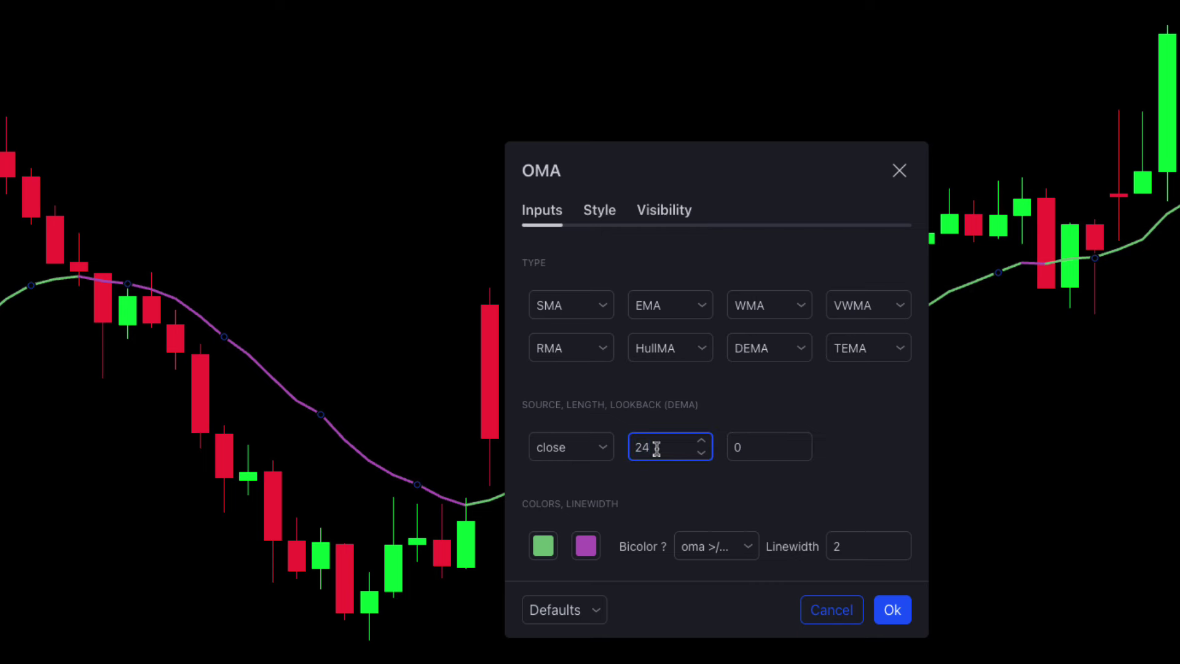
left_click(812, 488)
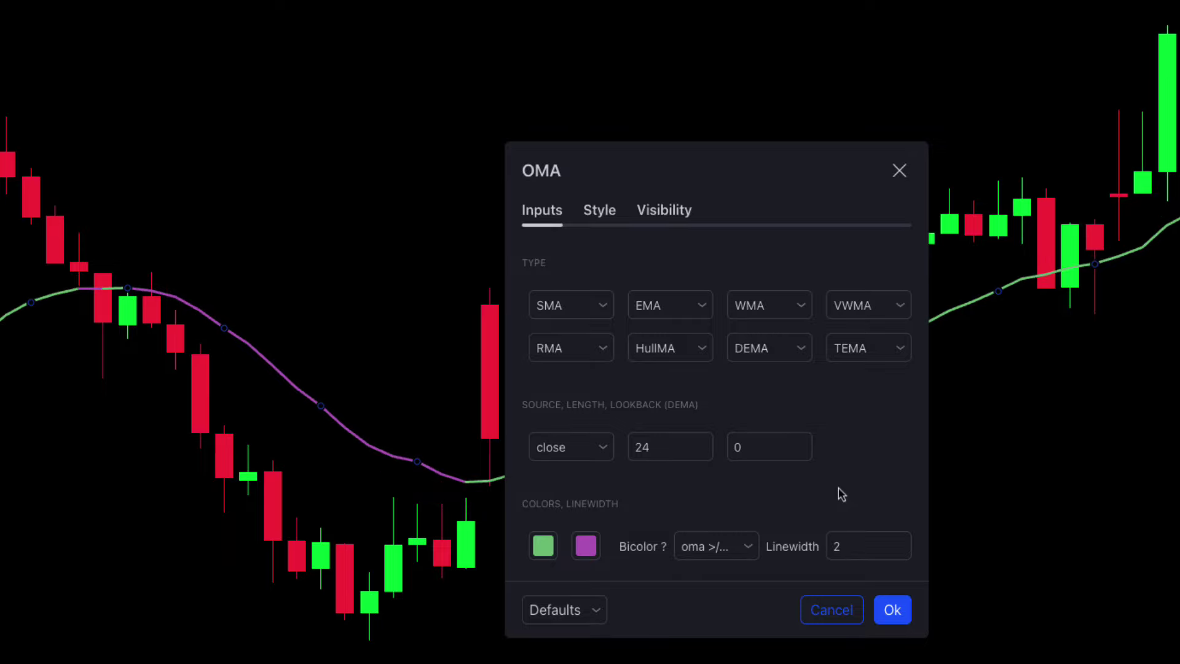
left_click(891, 611)
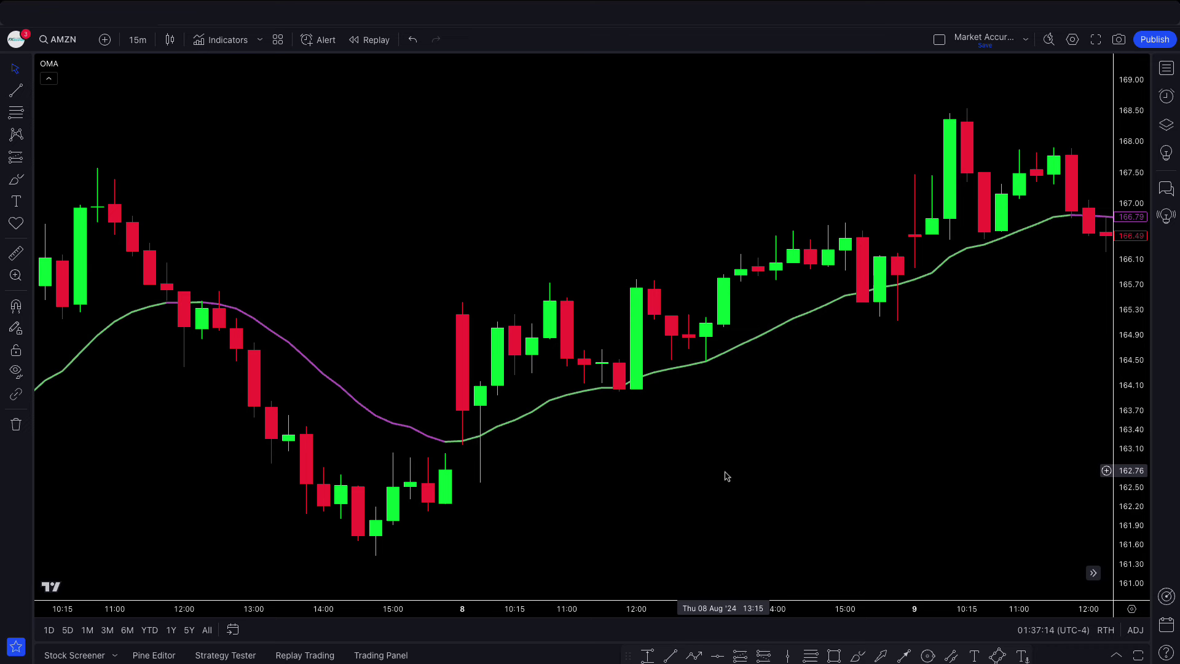
scroll(725, 476, "down", 1)
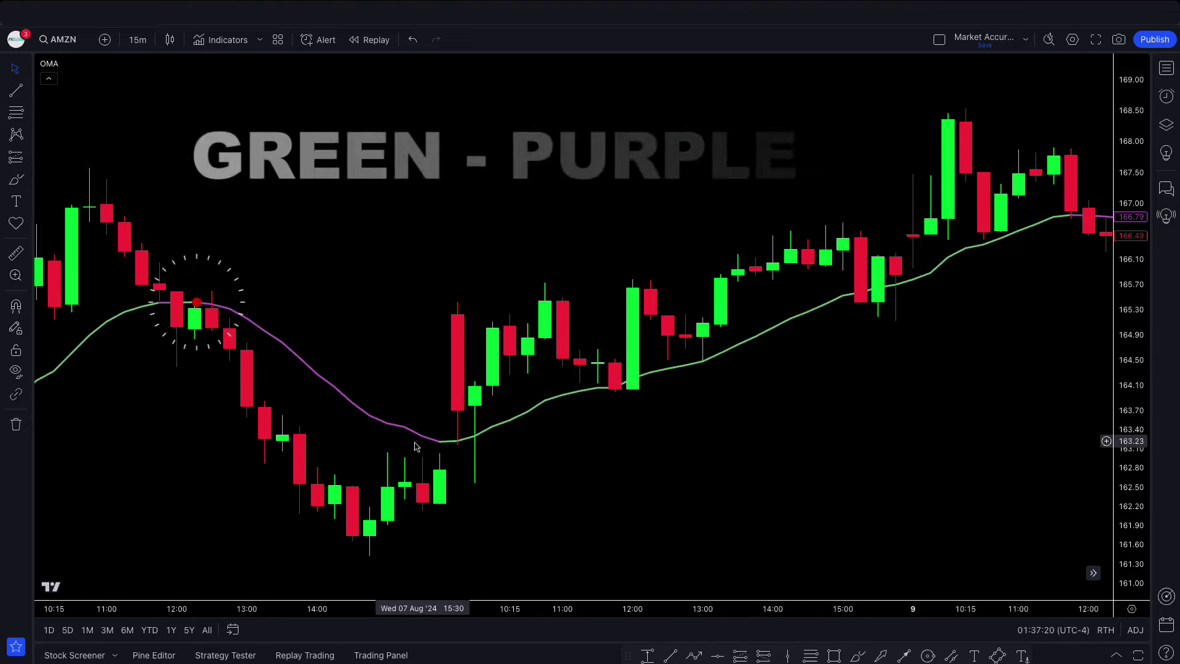
left_click(764, 656)
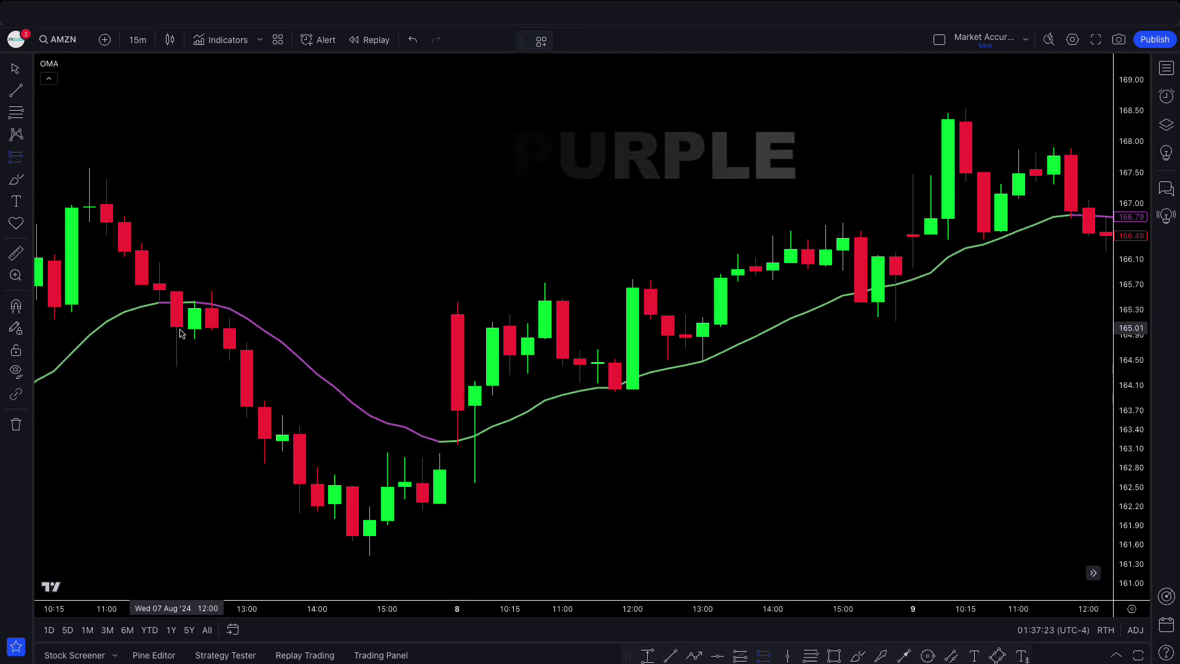
left_click(212, 332)
mouse_move(211, 417)
left_mouse_down()
mouse_move(203, 509)
mouse_move(224, 537)
left_mouse_up()
left_click(414, 283)
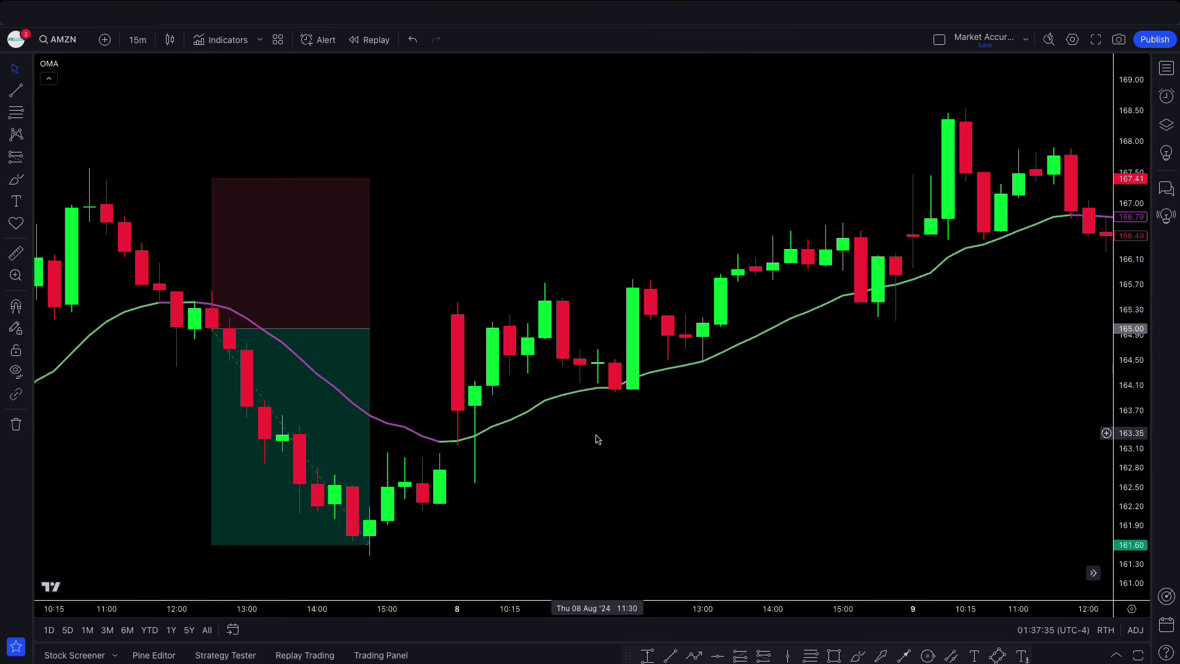
left_click_drag(596, 439, 546, 469)
left_click(379, 443)
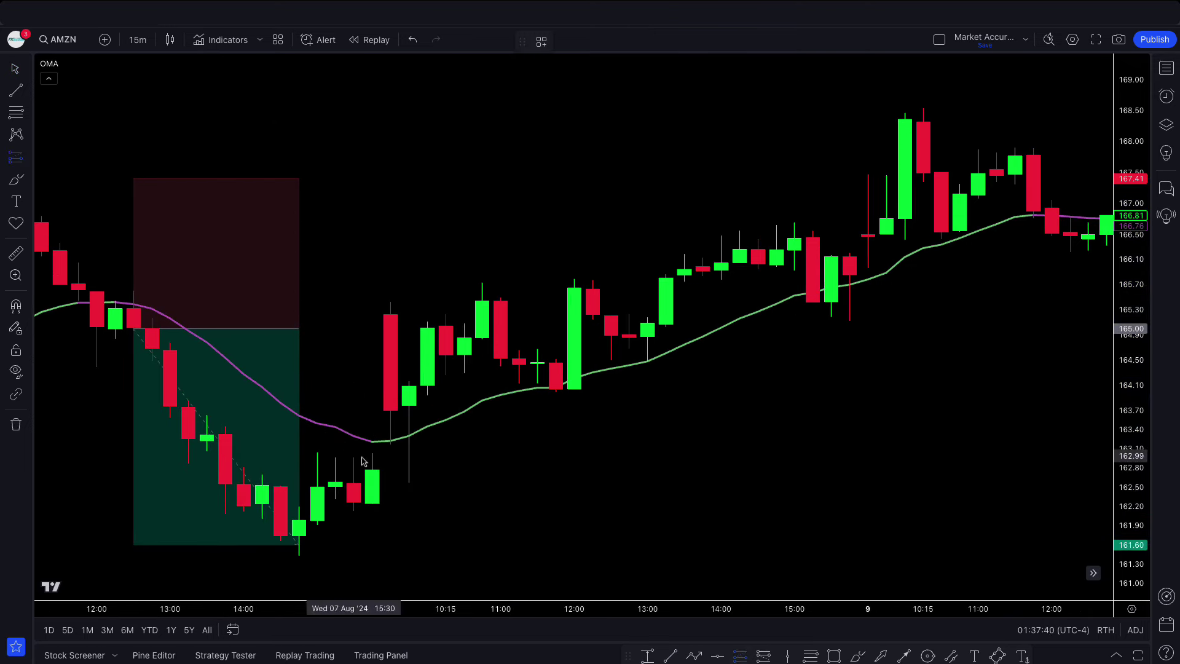
left_click(410, 389)
left_click_drag(407, 479, 409, 510)
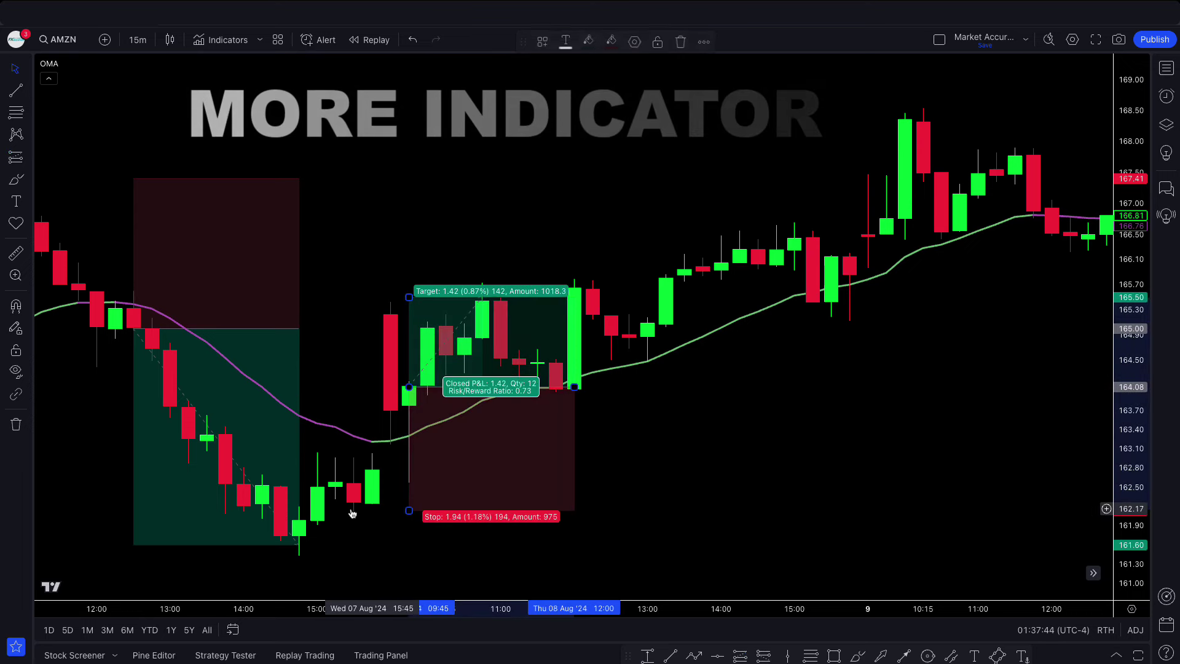
left_click_drag(409, 297, 401, 168)
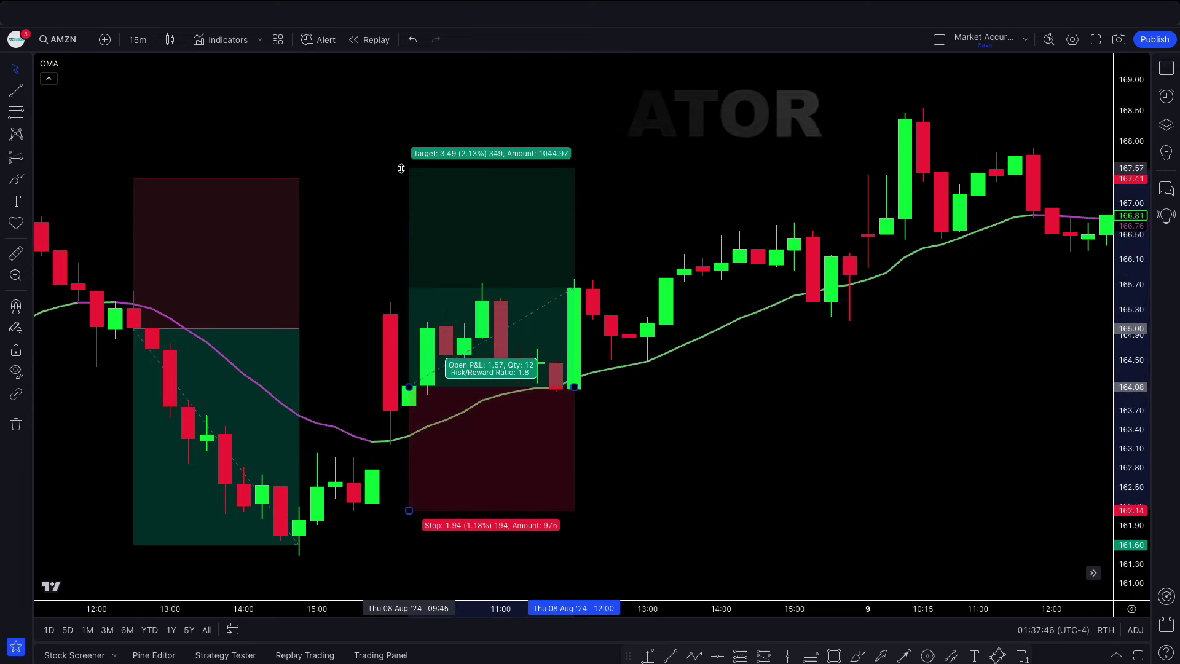
left_click_drag(574, 387, 899, 387)
left_click(16, 429)
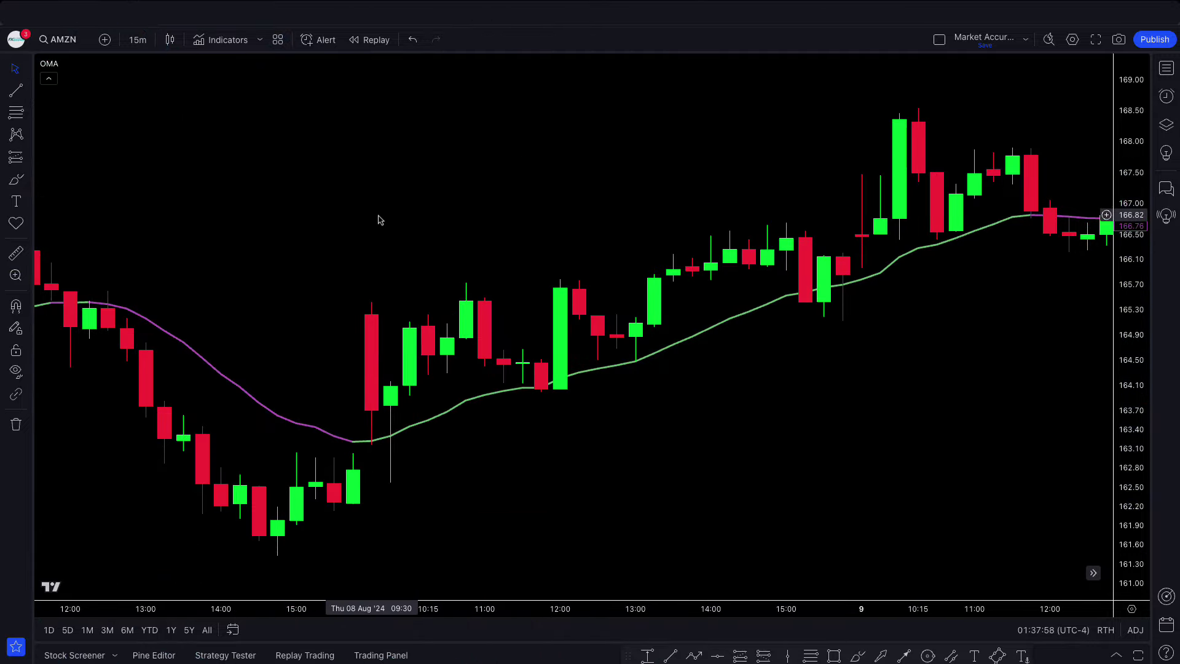
Search 'Rate of Change' and add the Rate Of Change indicator pane.
left_click(225, 44)
type("Rate of Change")
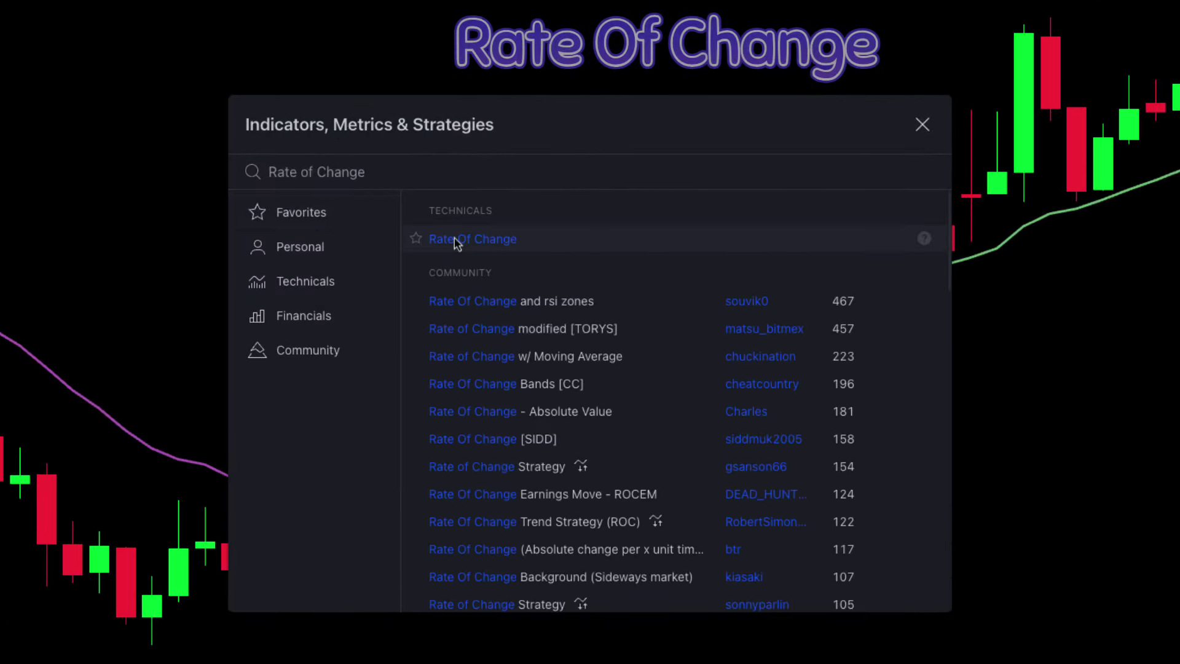
left_click(480, 241)
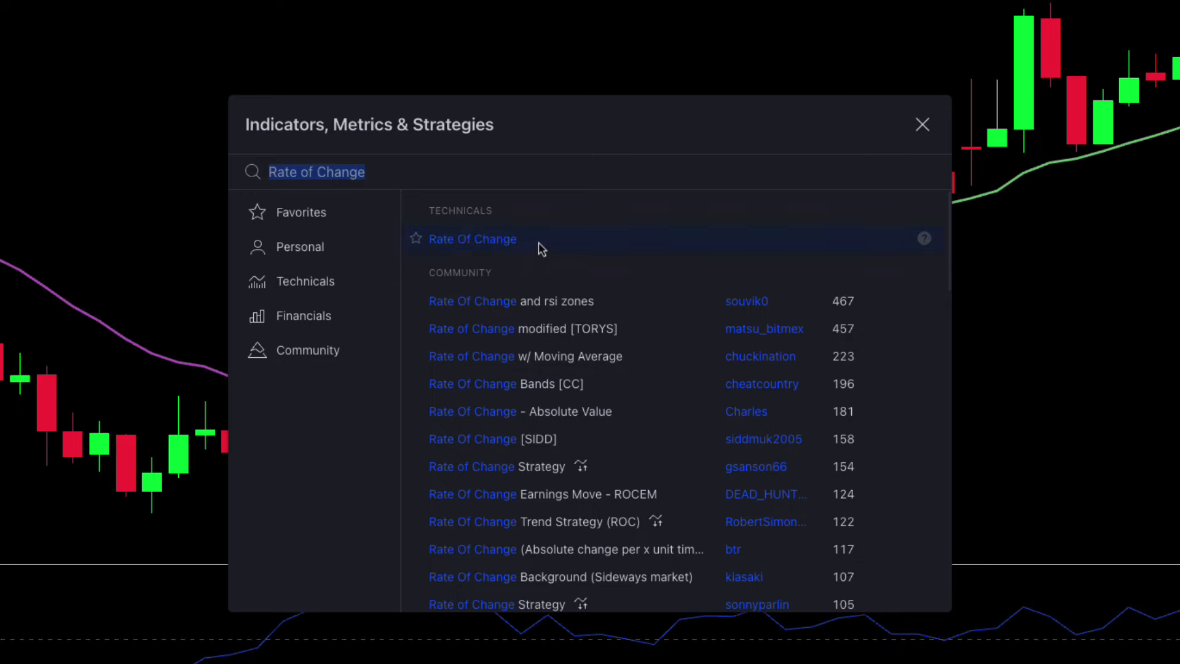
left_click(922, 124)
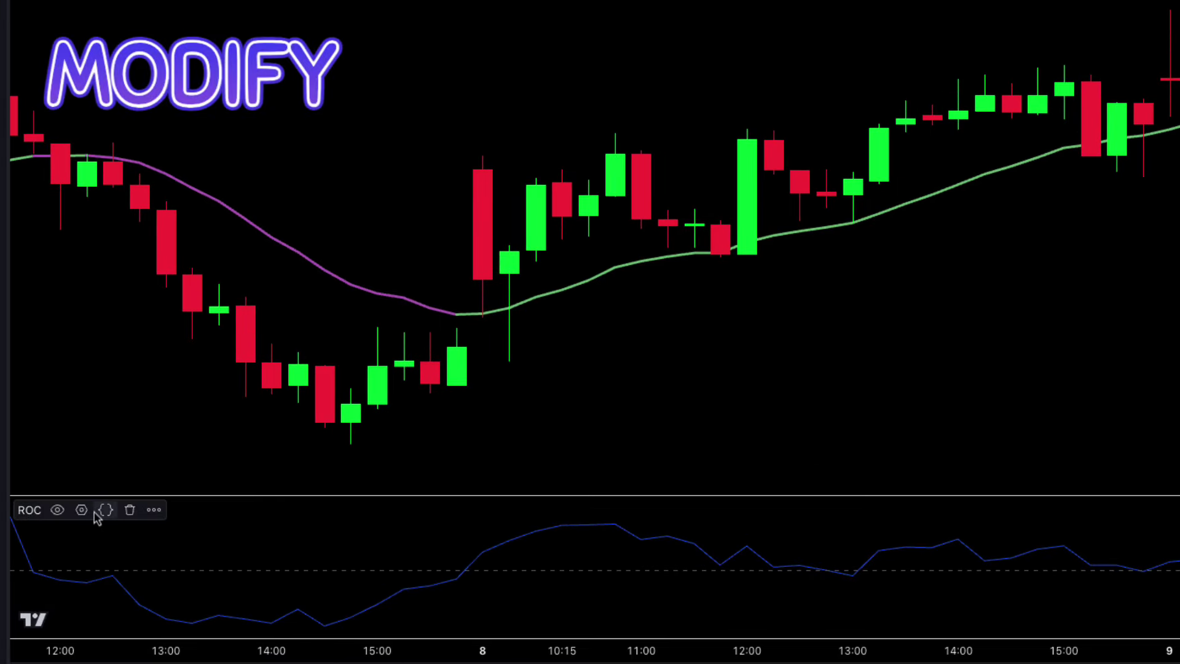
Set the ROC length to 14 and make its zero line dashed, then apply.
left_click(81, 510)
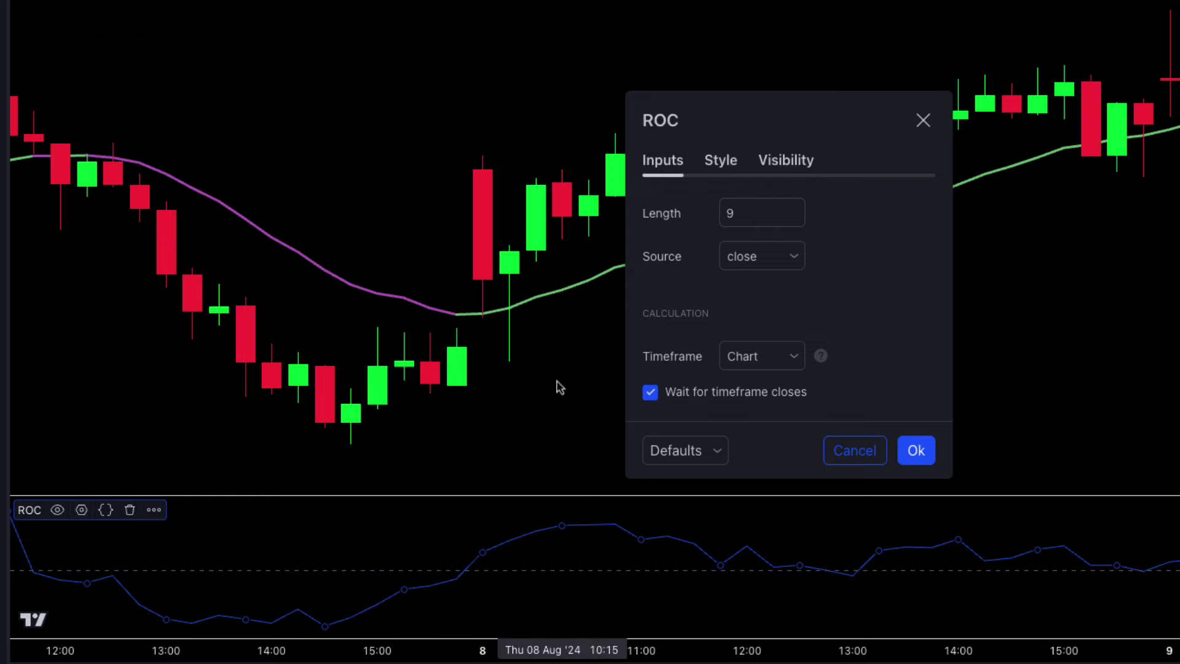
left_click(752, 213)
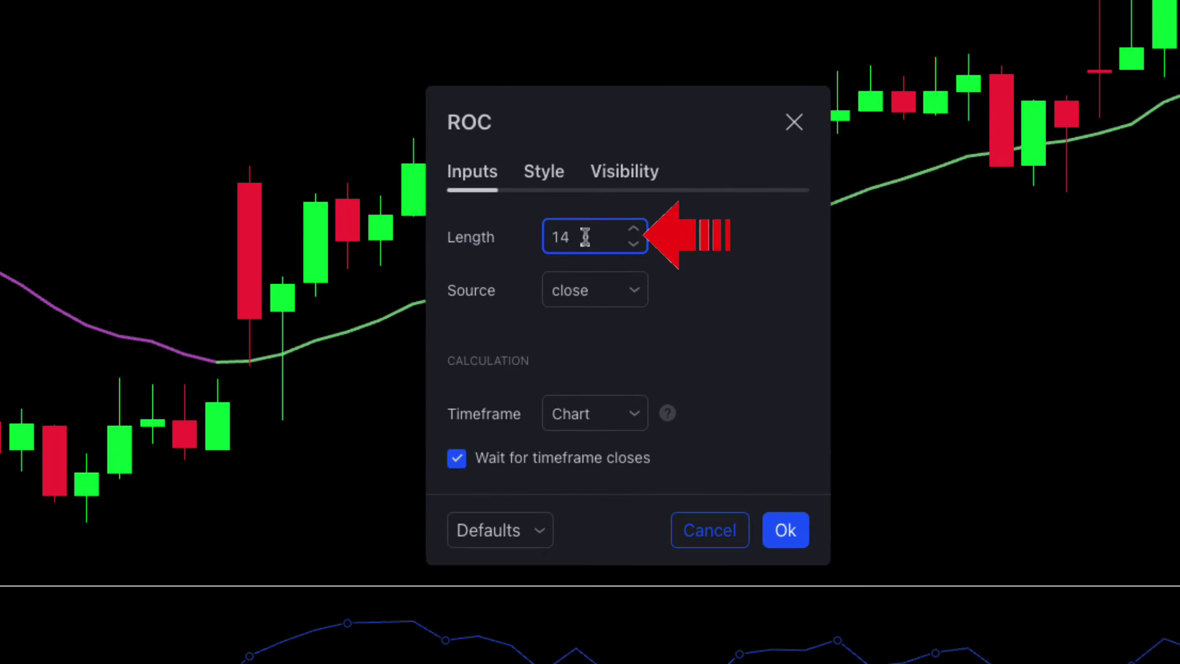
left_click(551, 181)
left_click(602, 236)
left_click(616, 293)
left_click(617, 292)
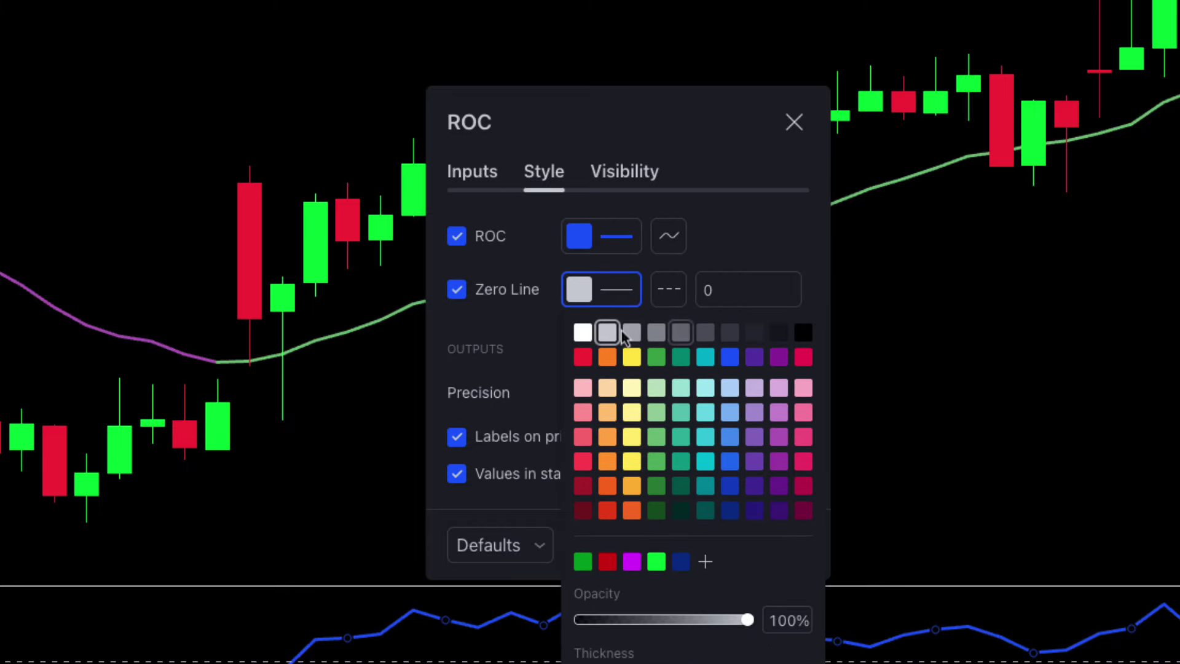
left_click(669, 289)
left_click(697, 367)
left_click(601, 289)
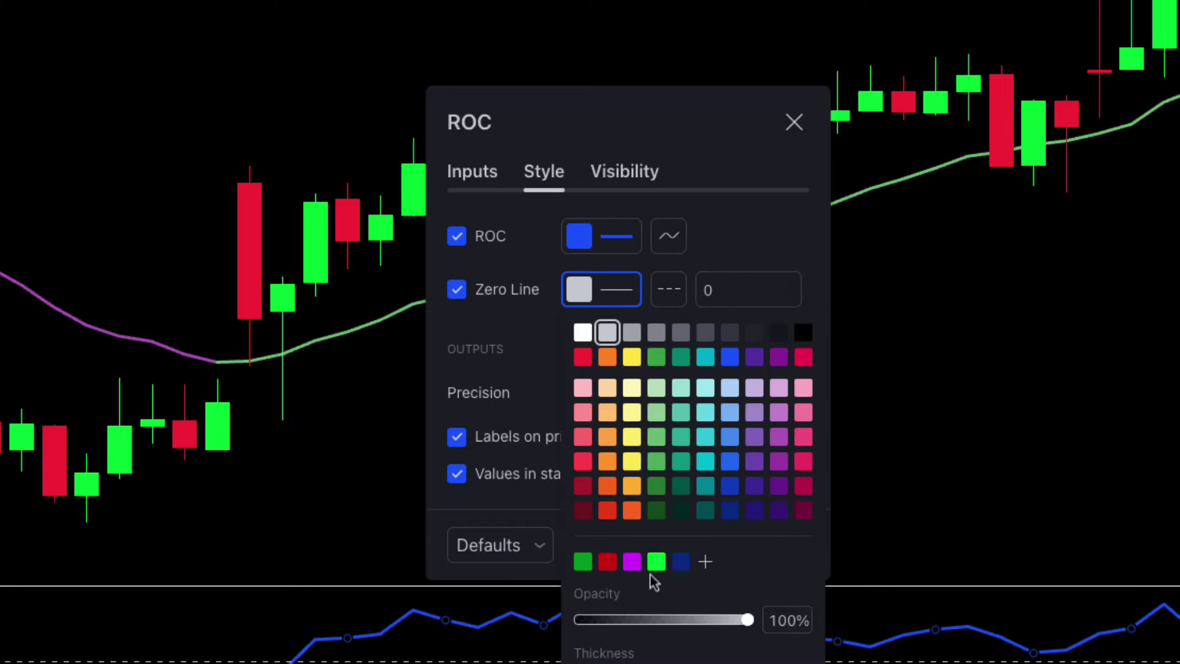
left_click(747, 274)
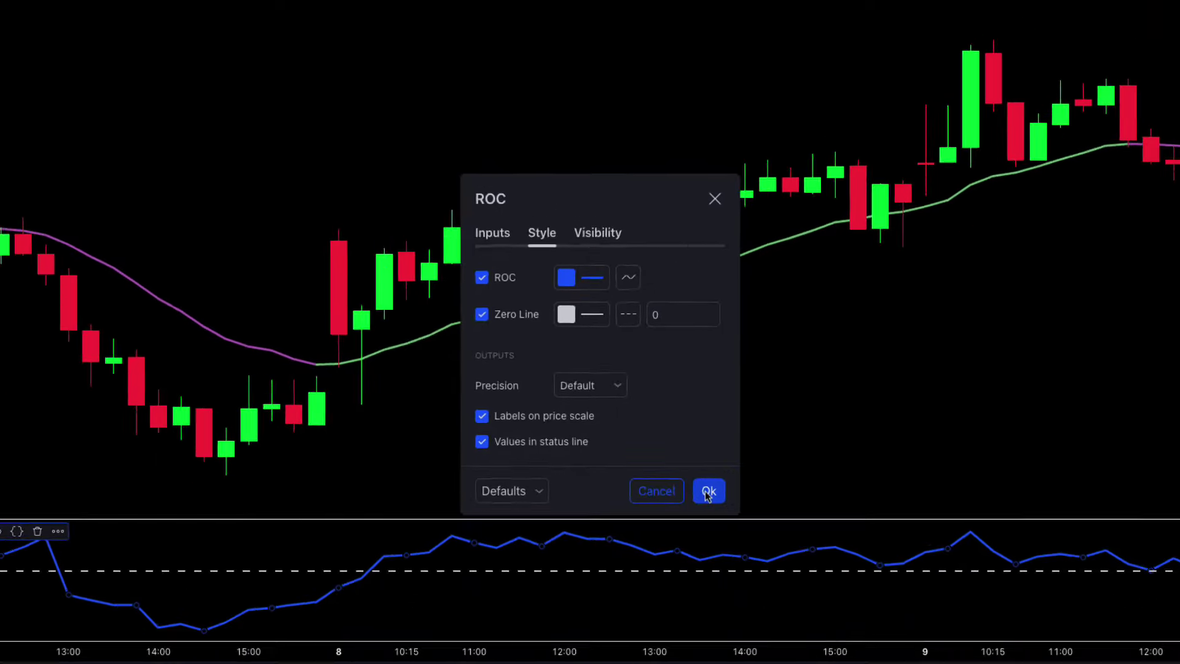
left_click(709, 491)
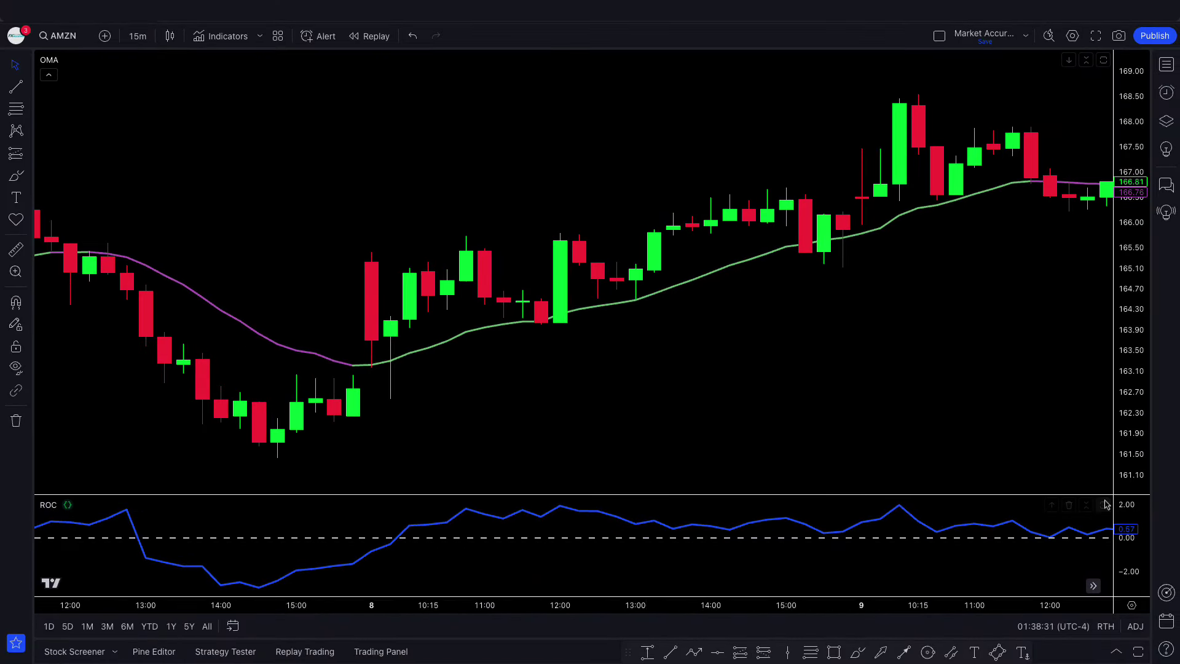
Enlarge the ROC pane and scroll back to late-June candles showing OMA and ROC together.
left_click(1104, 506)
left_click_drag(619, 482, 713, 482)
scroll(713, 482, "up", 2)
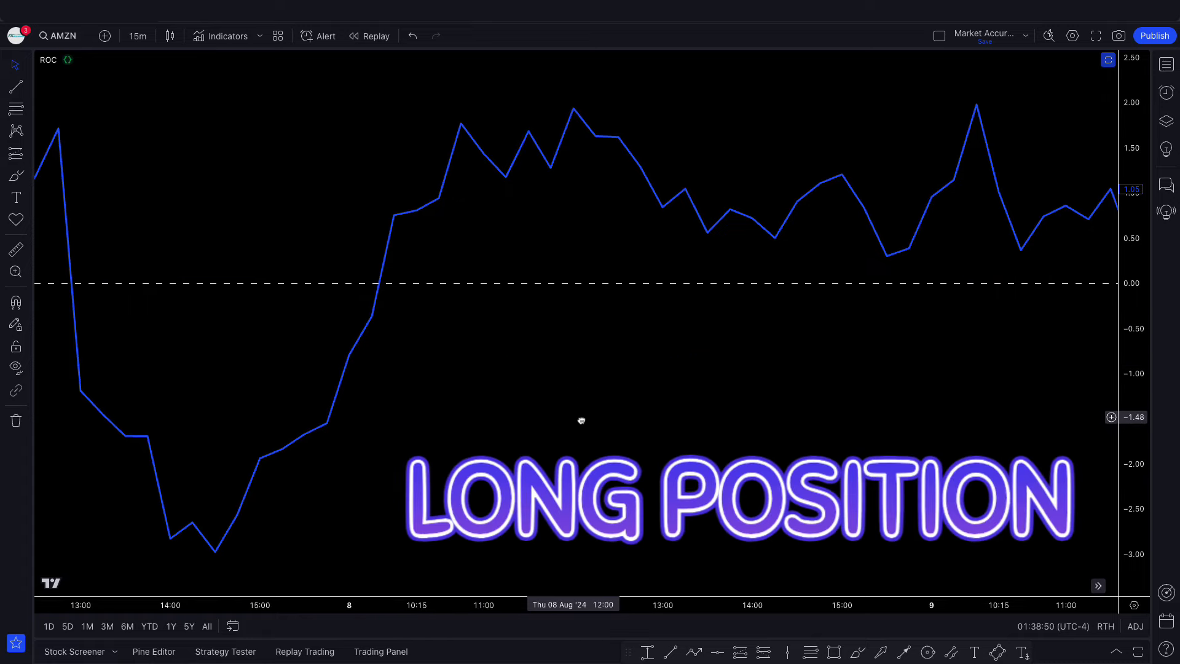
scroll(624, 443, "left", 1)
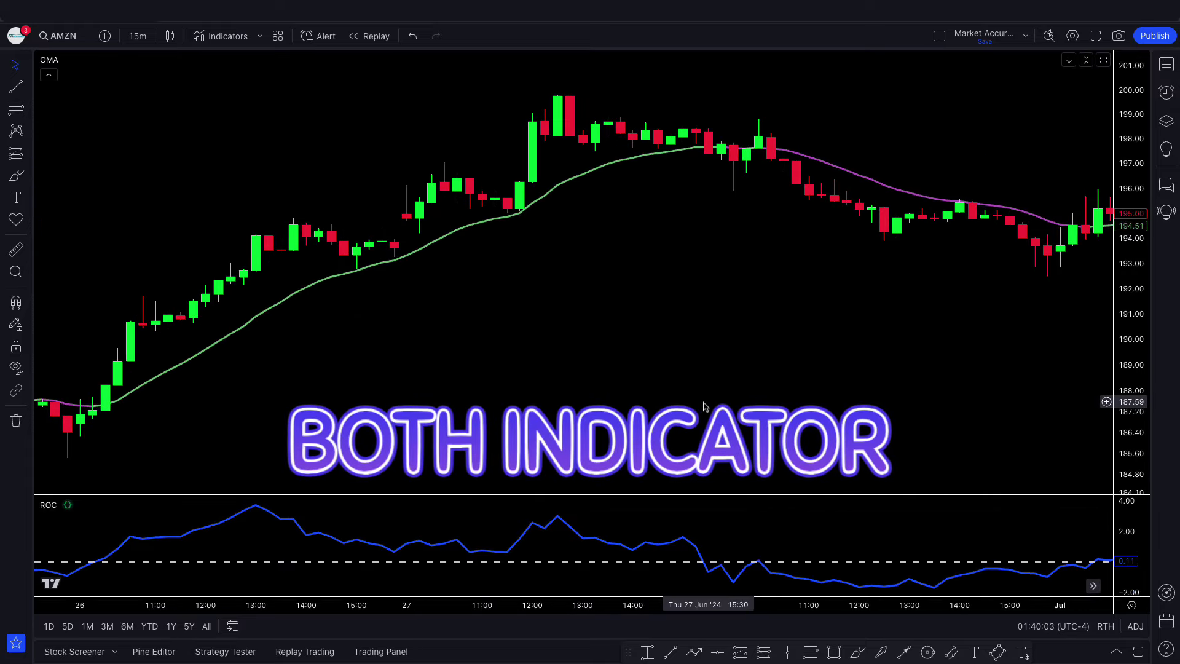
Place a long position on the 26 Jun candle, target raised to about 195.5, box widened.
scroll(612, 404, "up", 2)
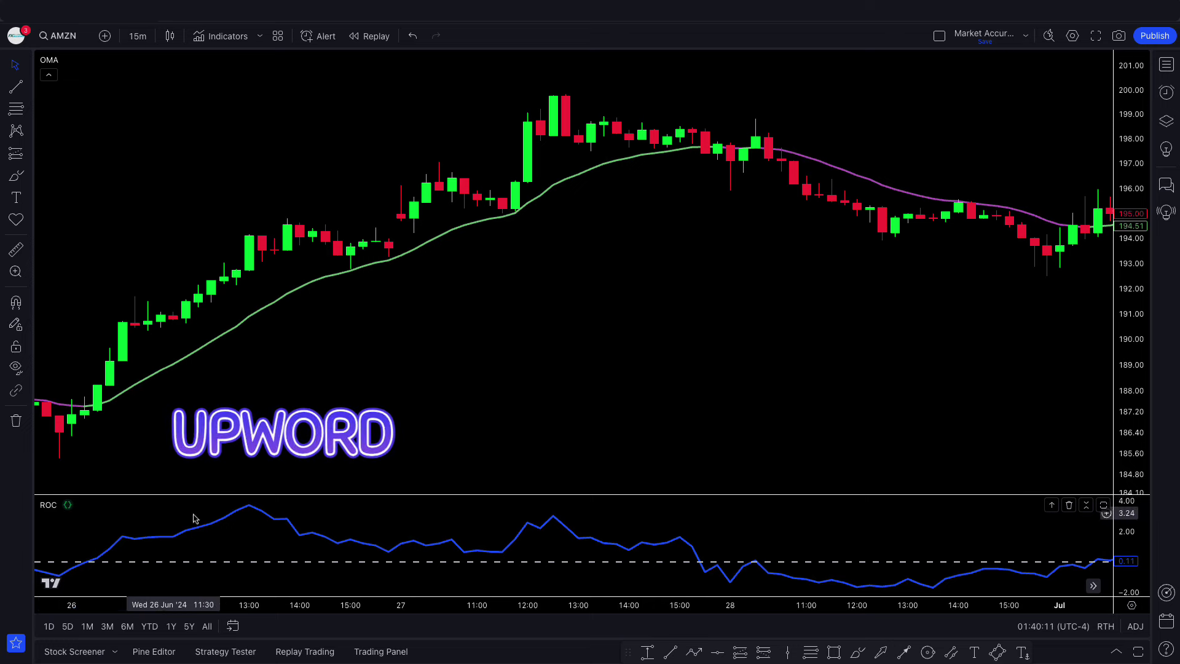
left_click(742, 654)
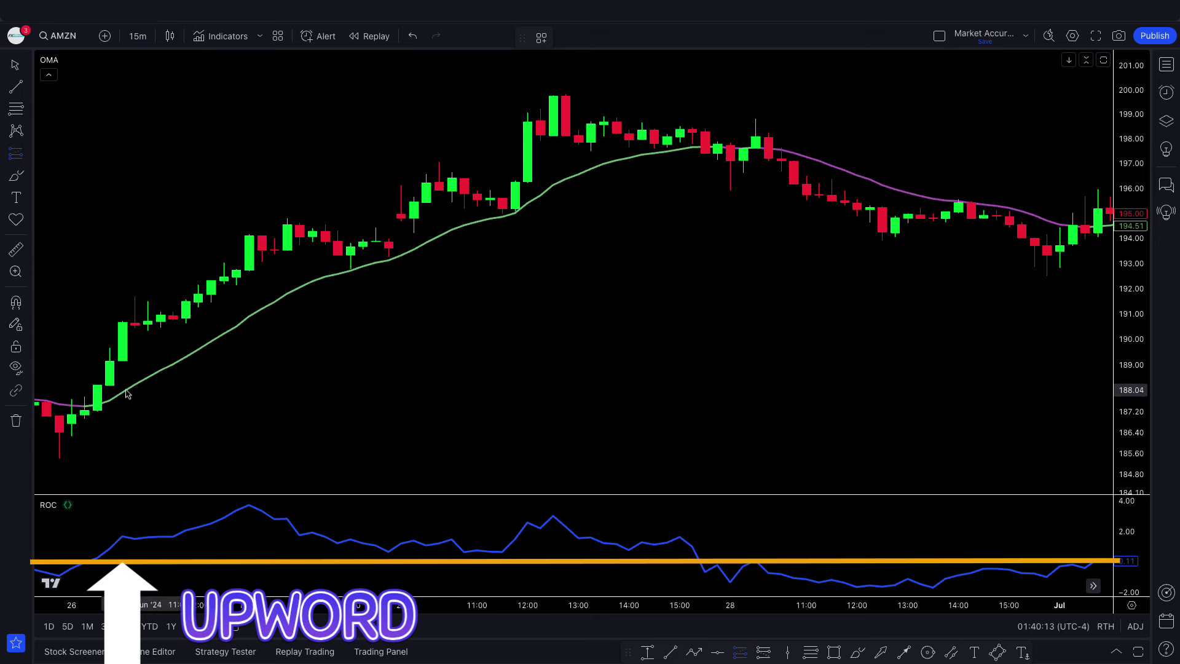
left_click(98, 387)
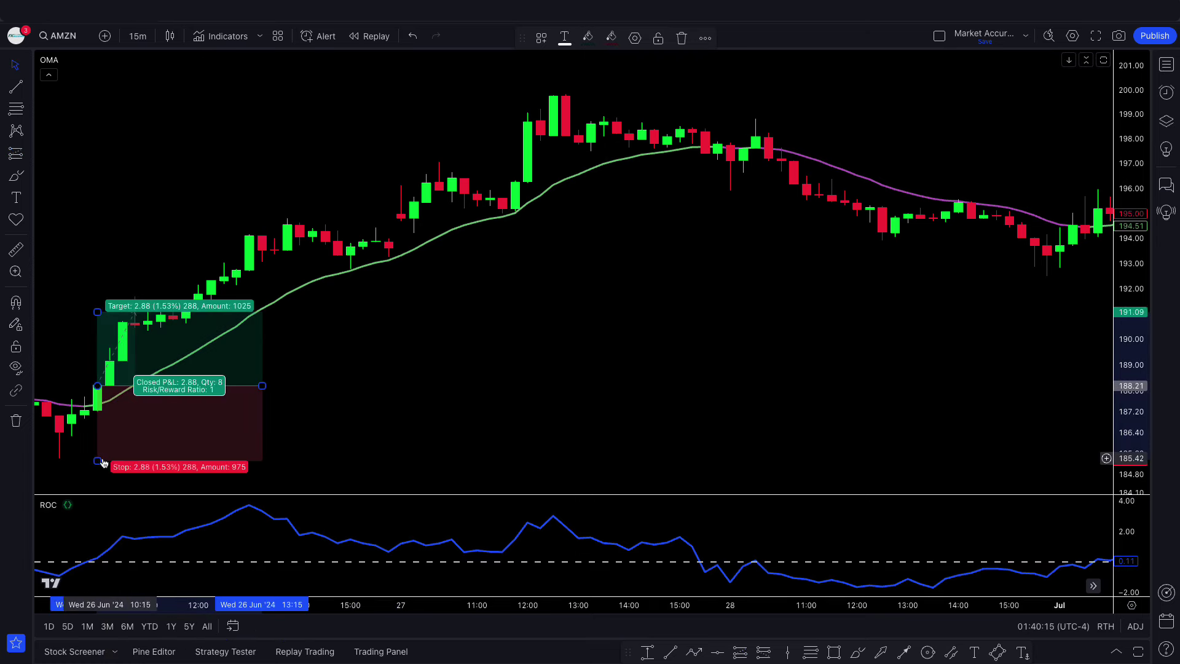
left_click_drag(111, 312, 111, 202)
mouse_move(262, 386)
left_mouse_down()
mouse_move(446, 335)
mouse_move(399, 335)
left_mouse_up()
left_click(528, 350)
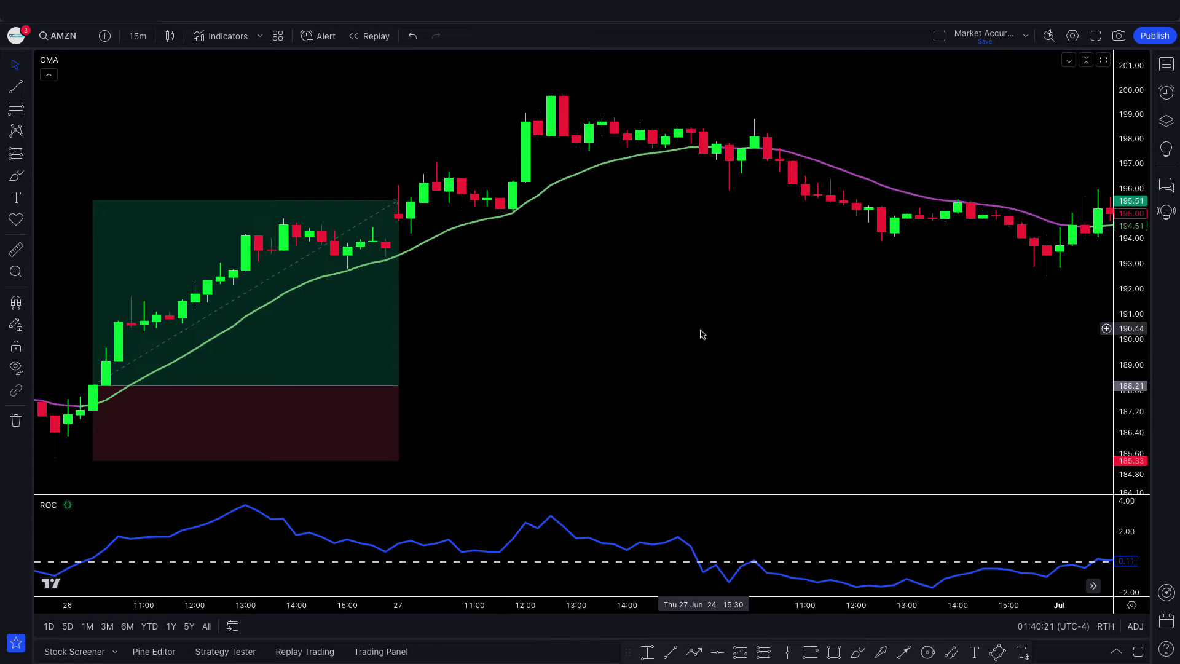
Place a short on 28 Jun, stop above the recent high, target near 192.90, extended to 1 Jul.
left_click_drag(730, 342, 482, 371)
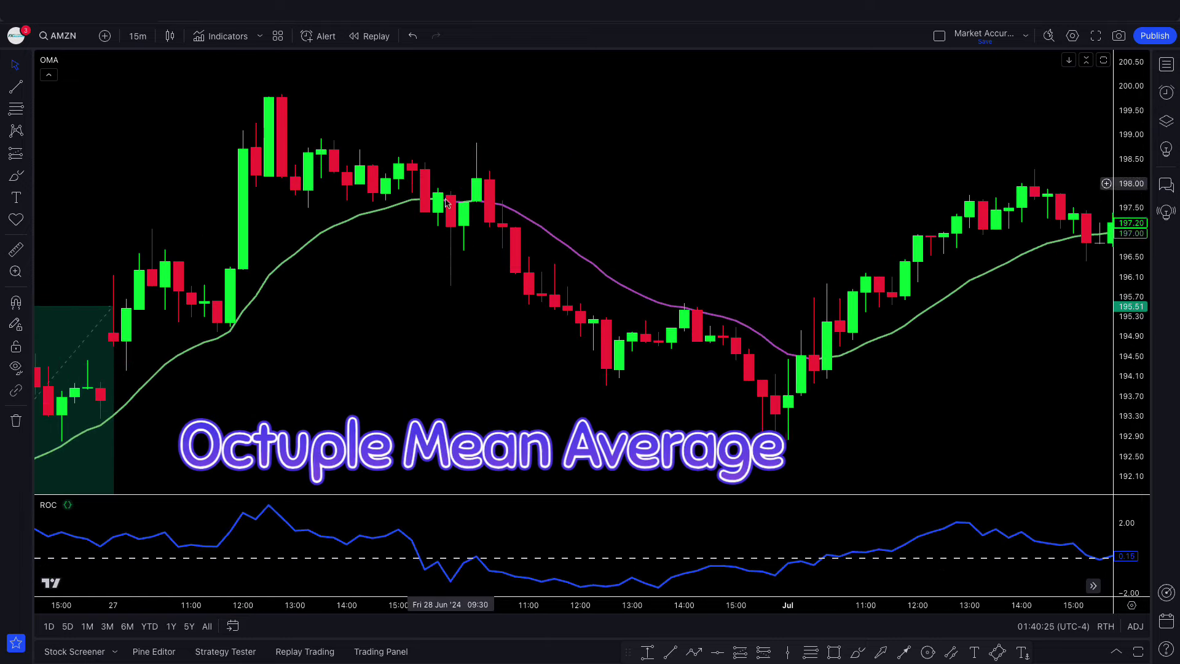
left_click(474, 201)
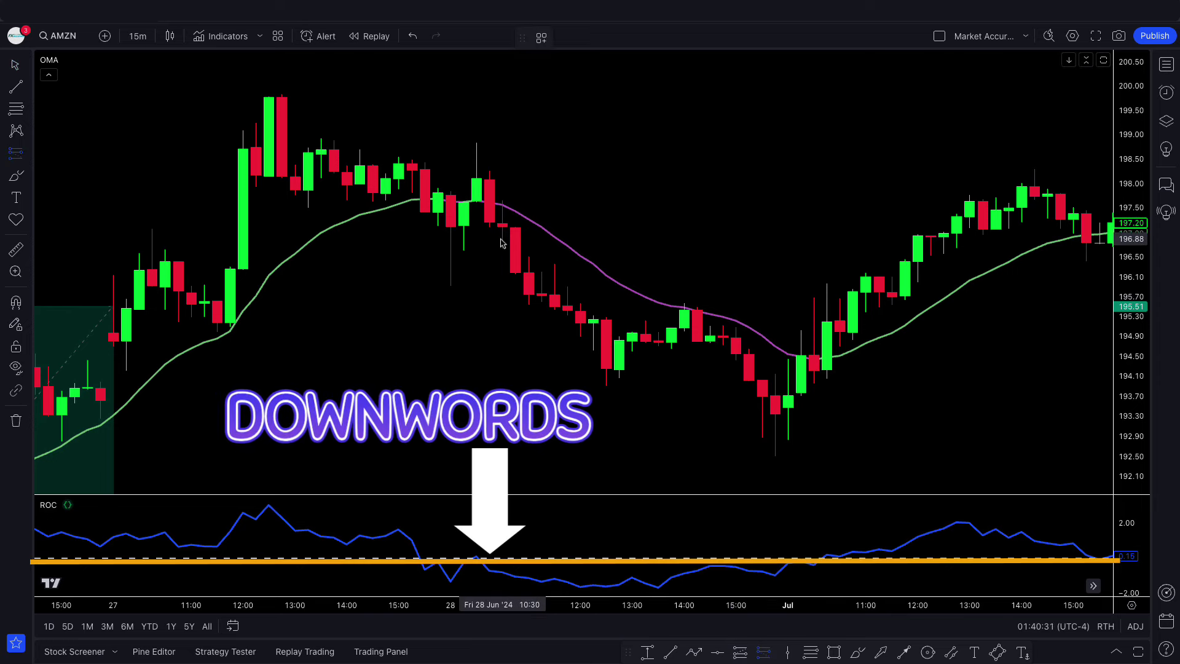
left_click(490, 222)
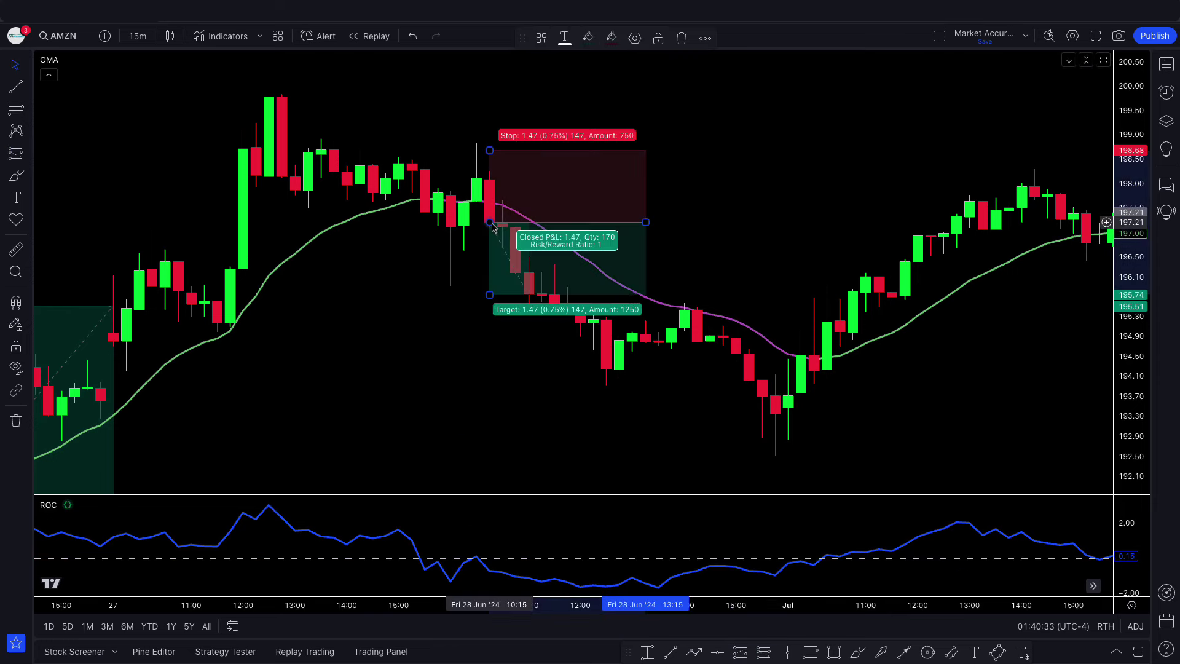
left_click_drag(490, 147, 490, 141)
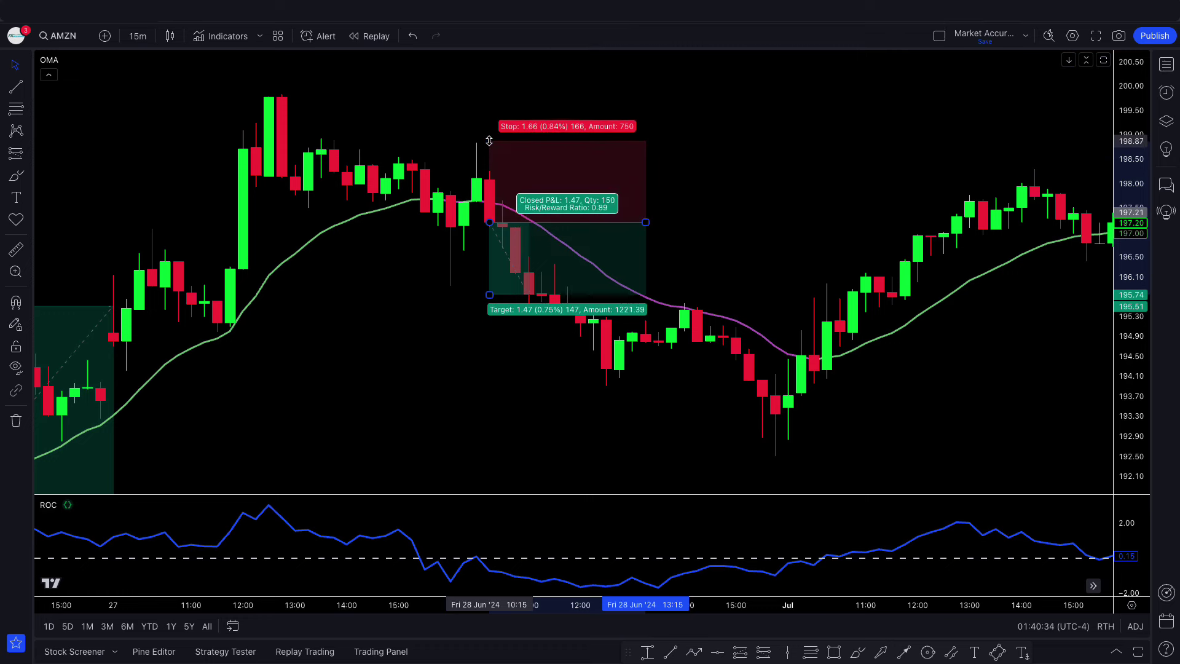
left_click_drag(487, 296, 494, 442)
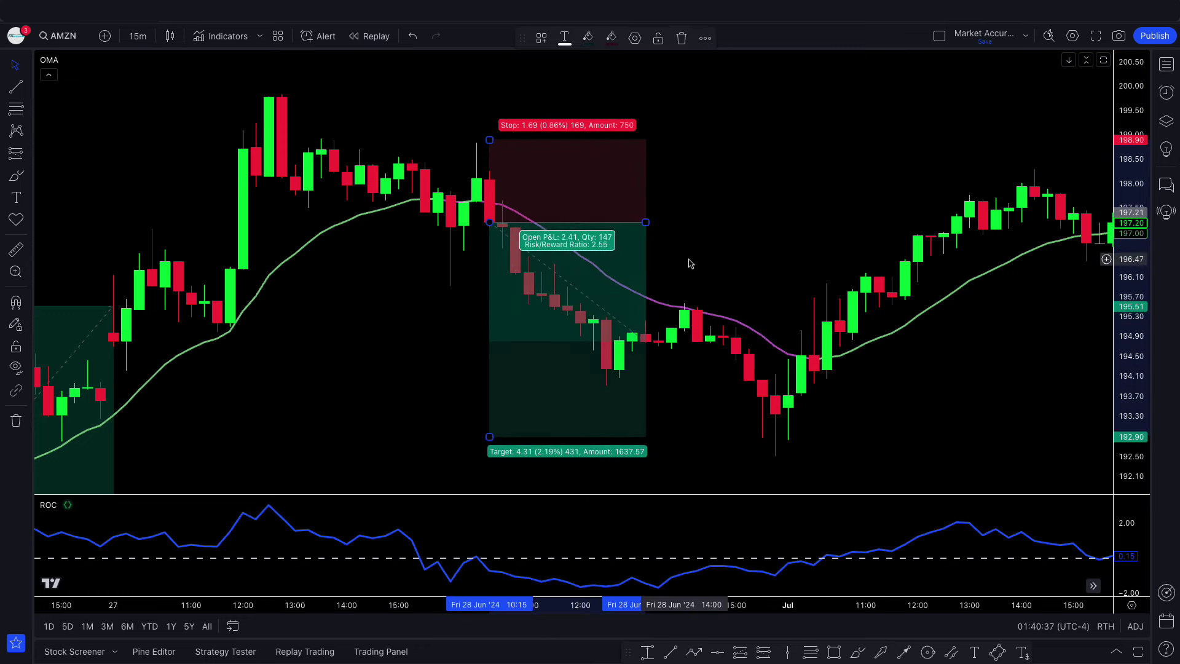
left_click_drag(647, 222, 784, 237)
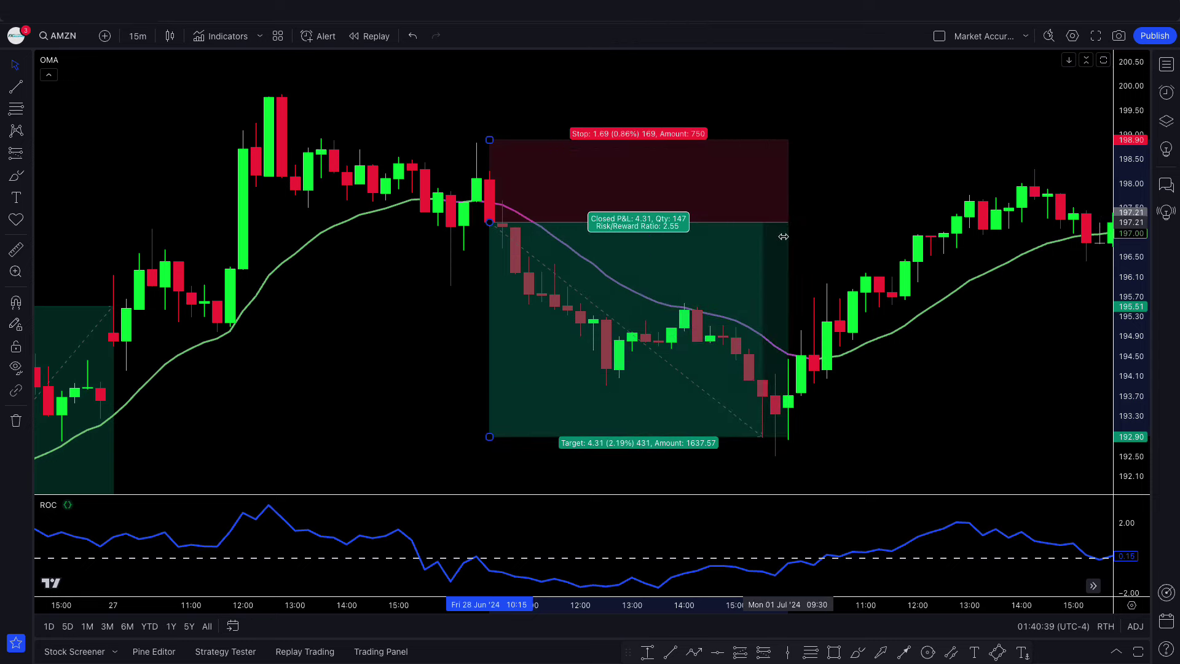
scroll(795, 240, "right", 3)
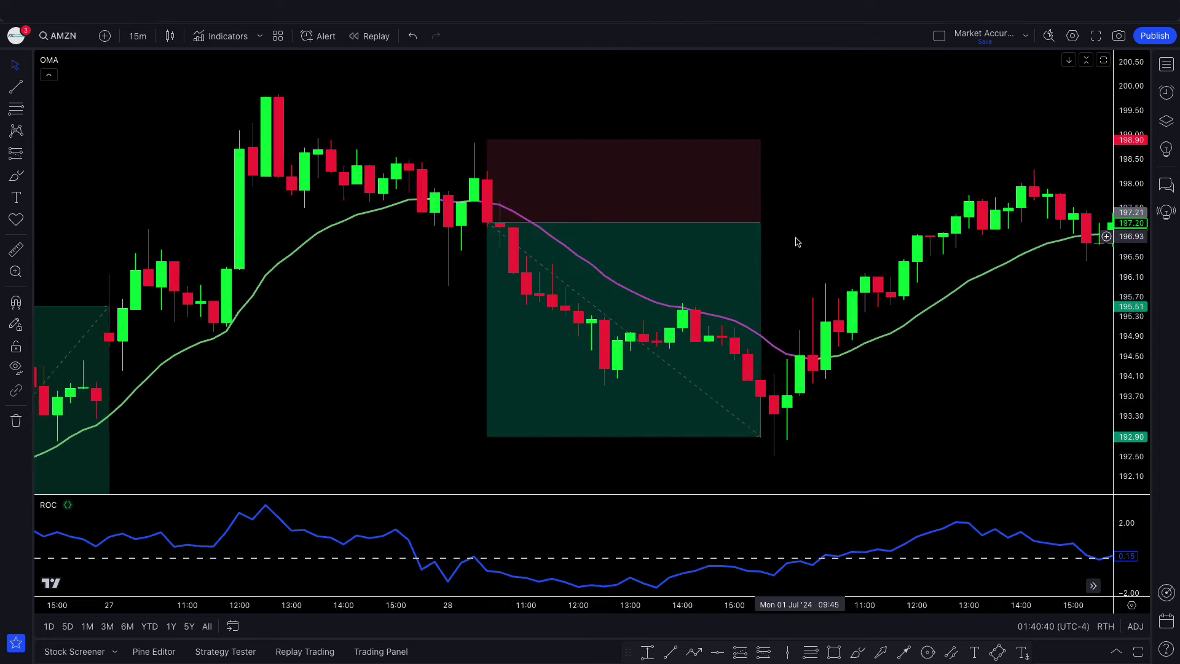
scroll(795, 241, "up", 5)
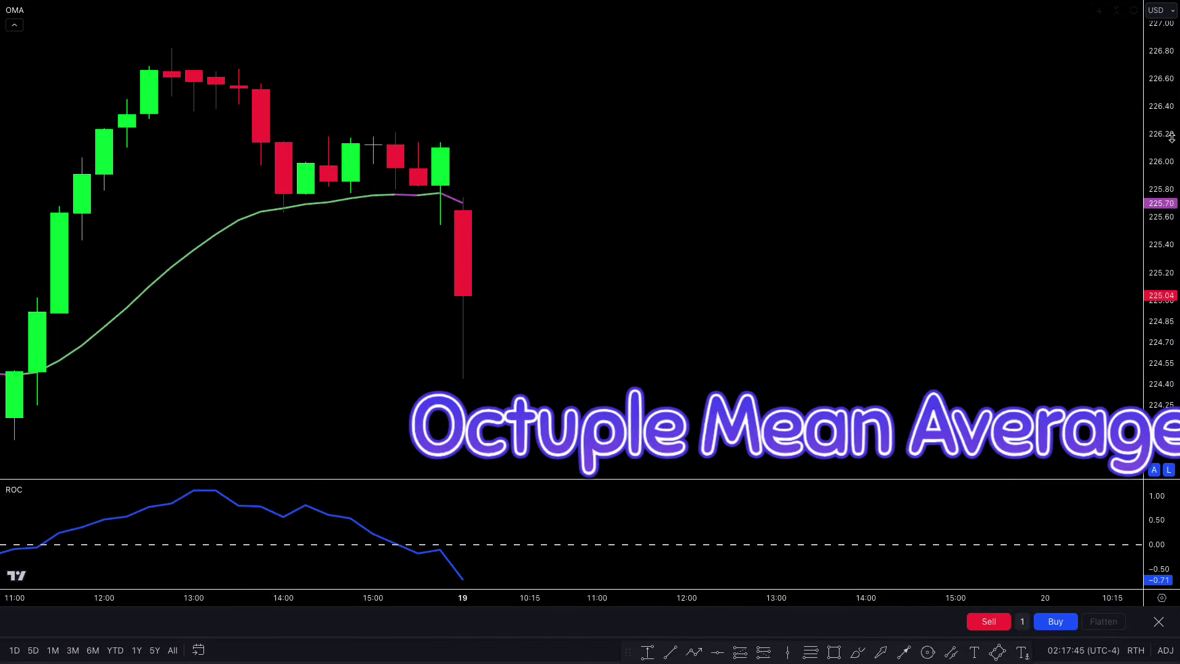
Place a short at the 19 Aug opening candle, stop 226.16, target 223.39, trimmed to target hit.
left_click_drag(1171, 139, 1162, 227)
left_click_drag(1039, 269, 1023, 277)
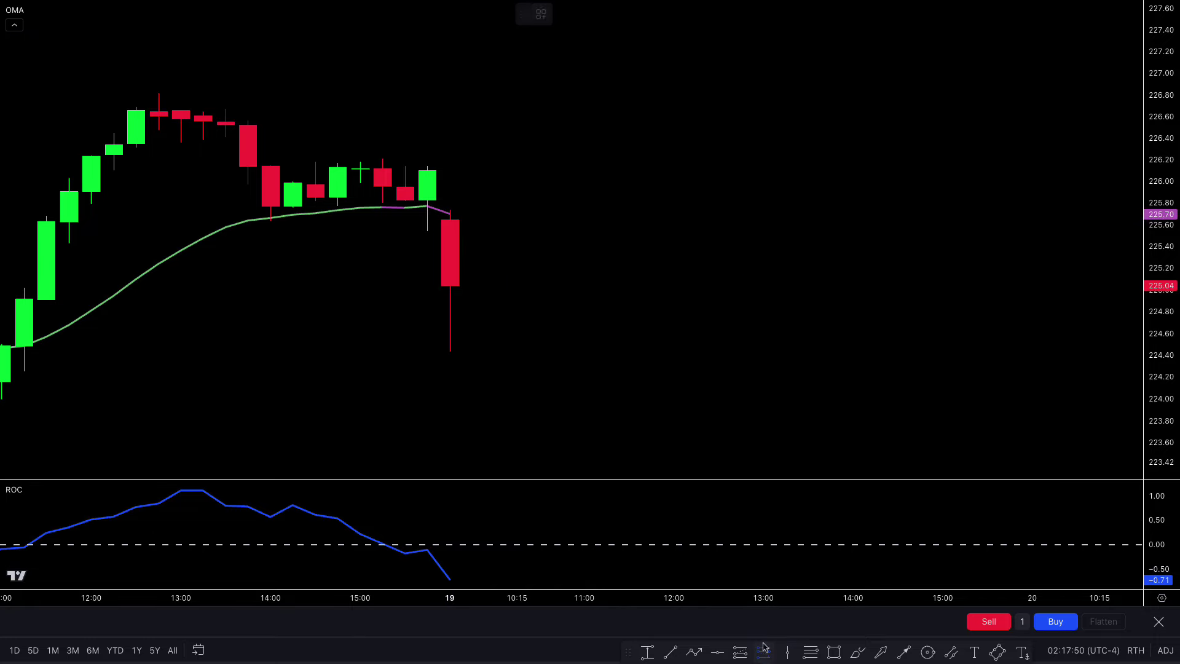
left_click(451, 287)
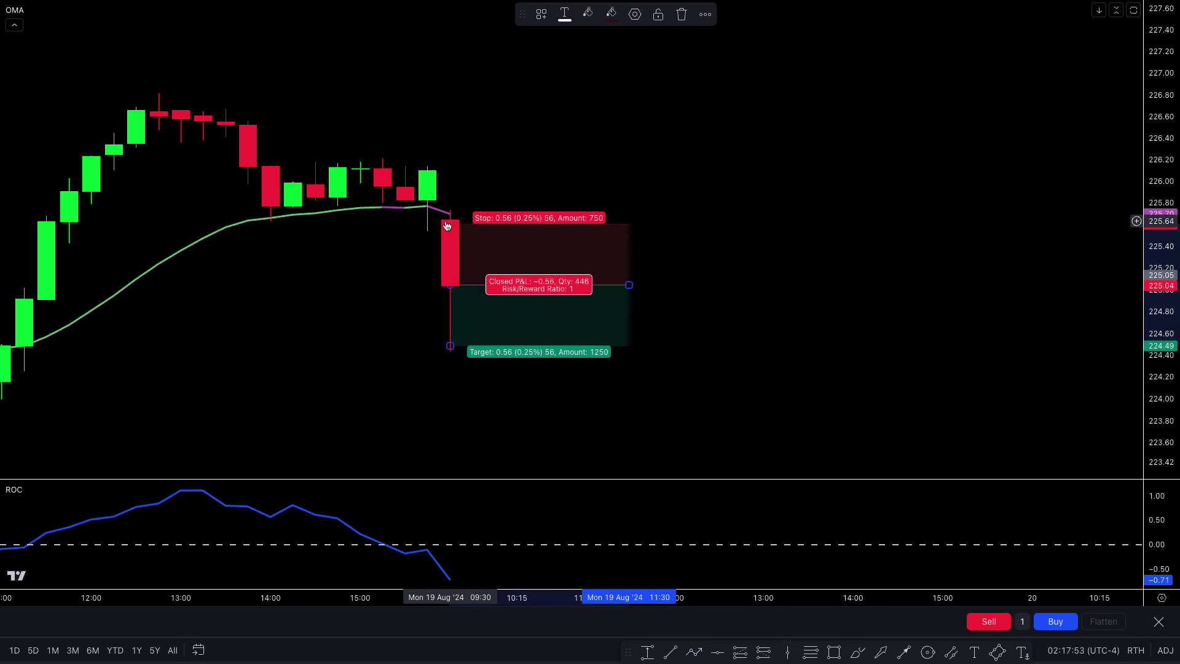
left_click_drag(450, 223, 450, 188)
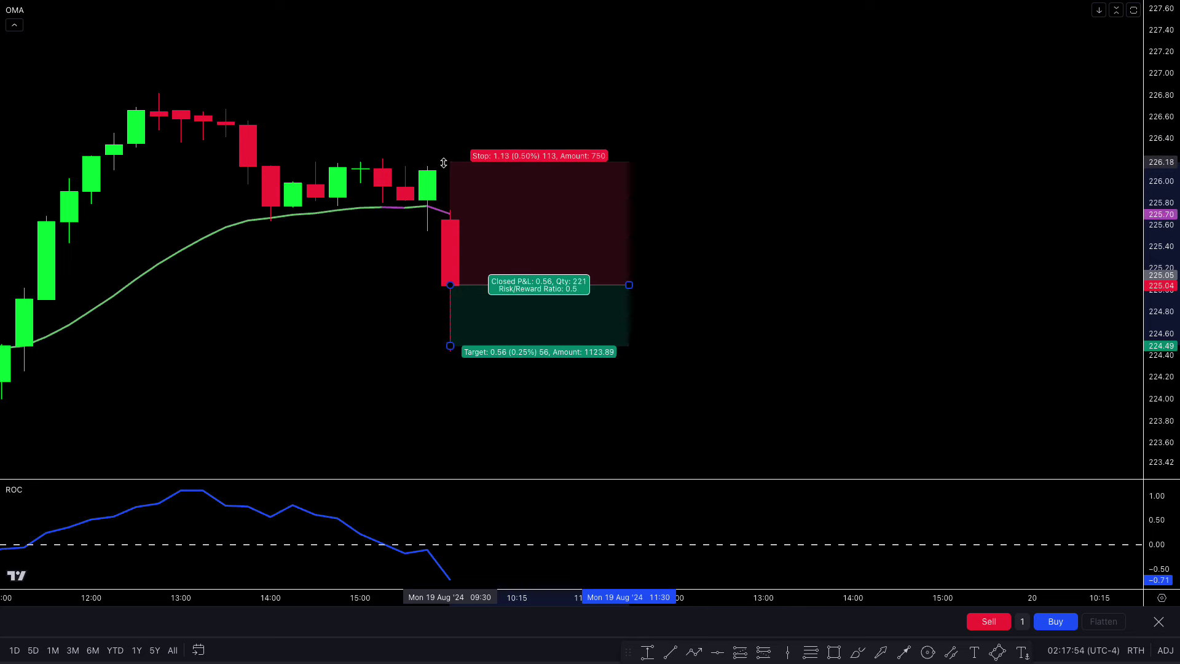
left_click_drag(451, 346, 445, 456)
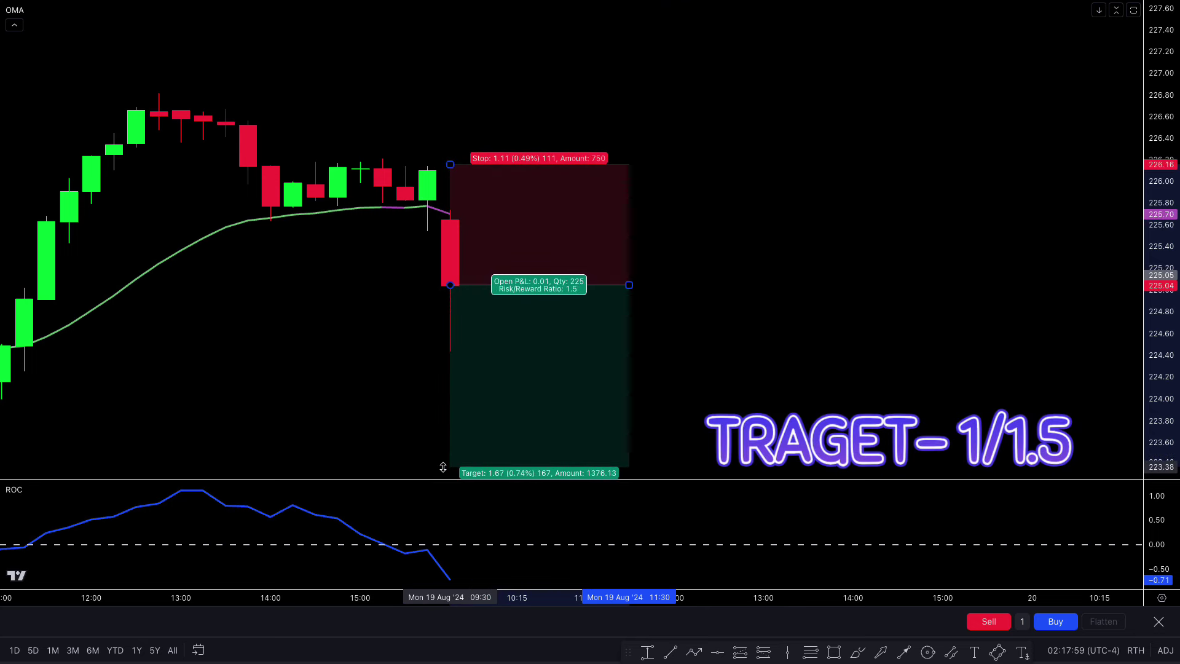
left_click(250, 429)
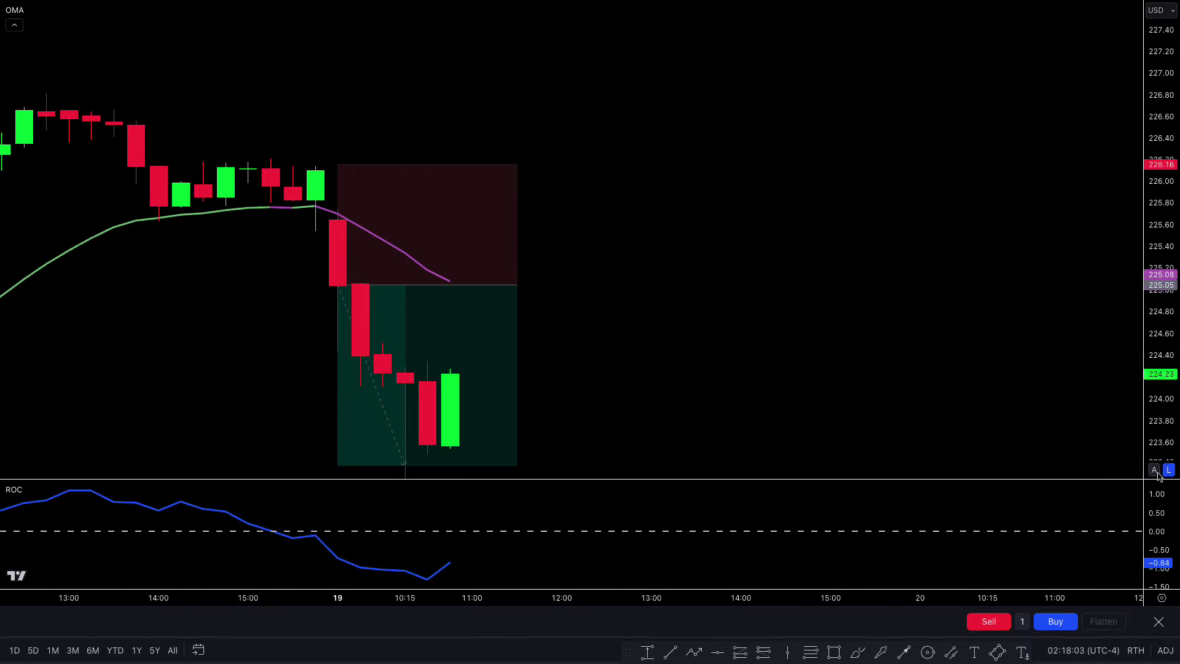
left_click(1154, 471)
left_click_drag(518, 231, 416, 235)
scroll(672, 320, "up", 1)
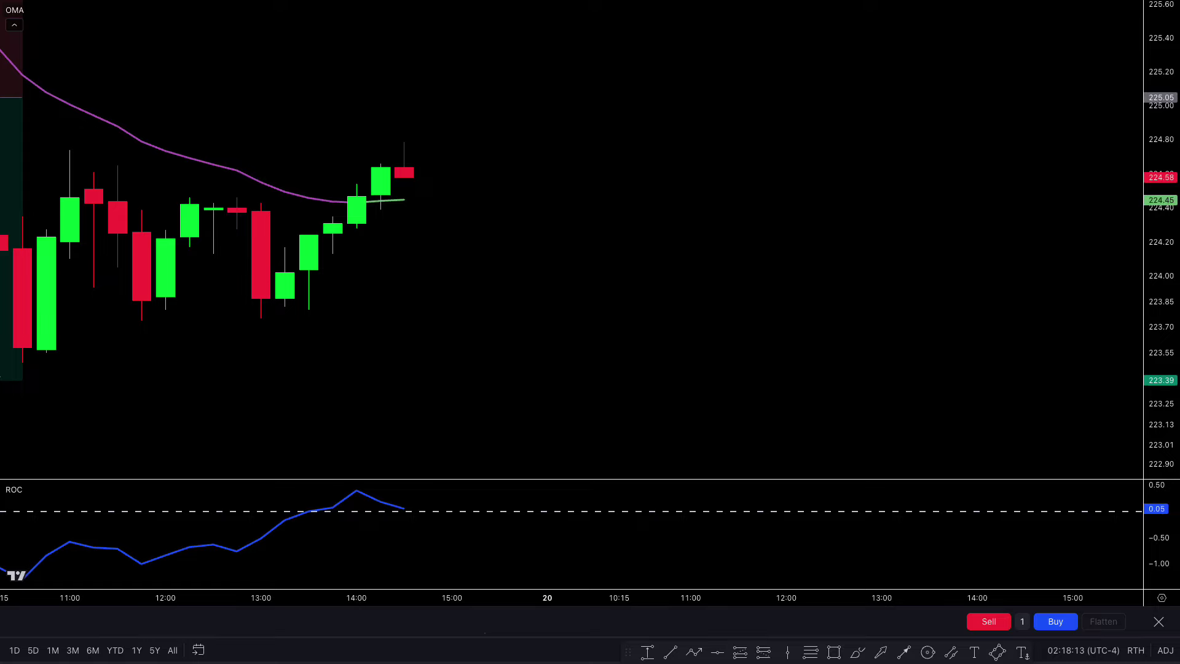
Pan right to show price recovering above the OMA line after the 19 Aug short.
left_click_drag(518, 364, 682, 395)
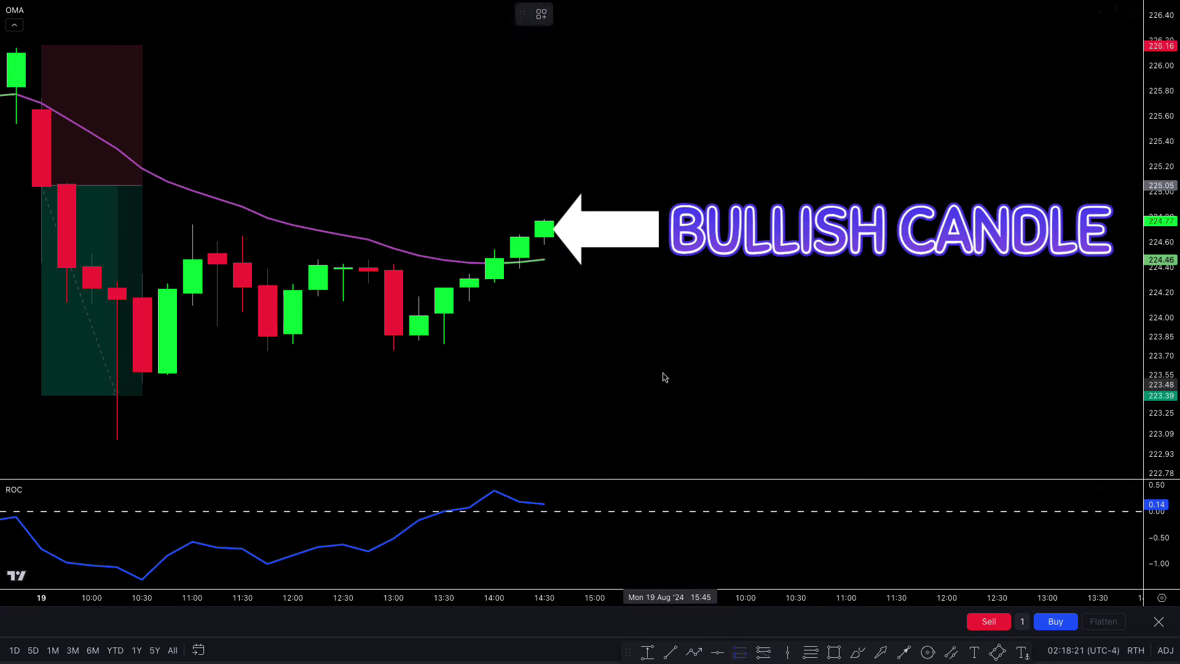
Place a long at the 19 Aug 14:30 close with stop 223.78 and a 1.5× target.
left_click(546, 225)
left_click_drag(545, 300, 539, 346)
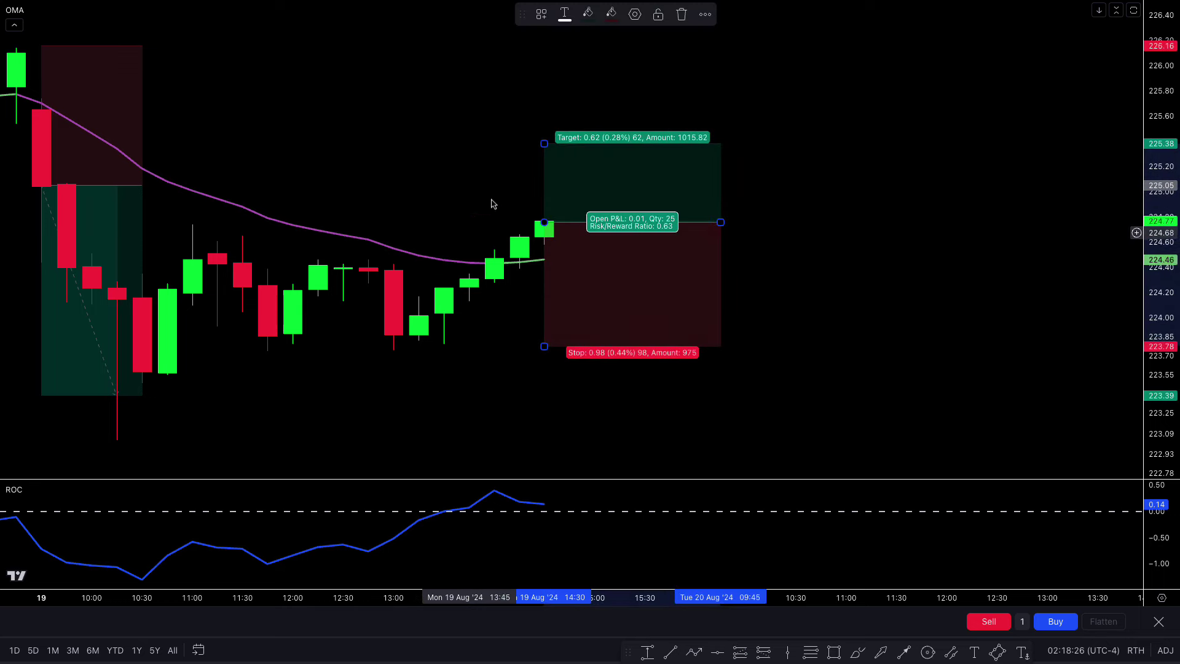
left_click_drag(546, 145, 534, 43)
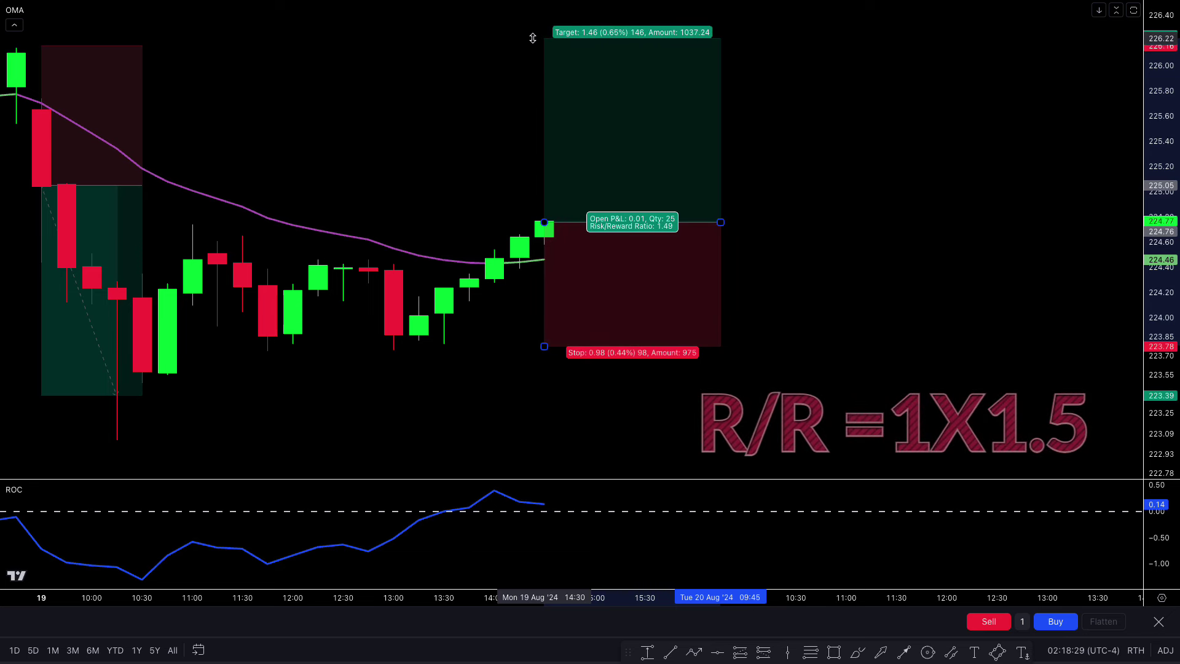
left_click(437, 271)
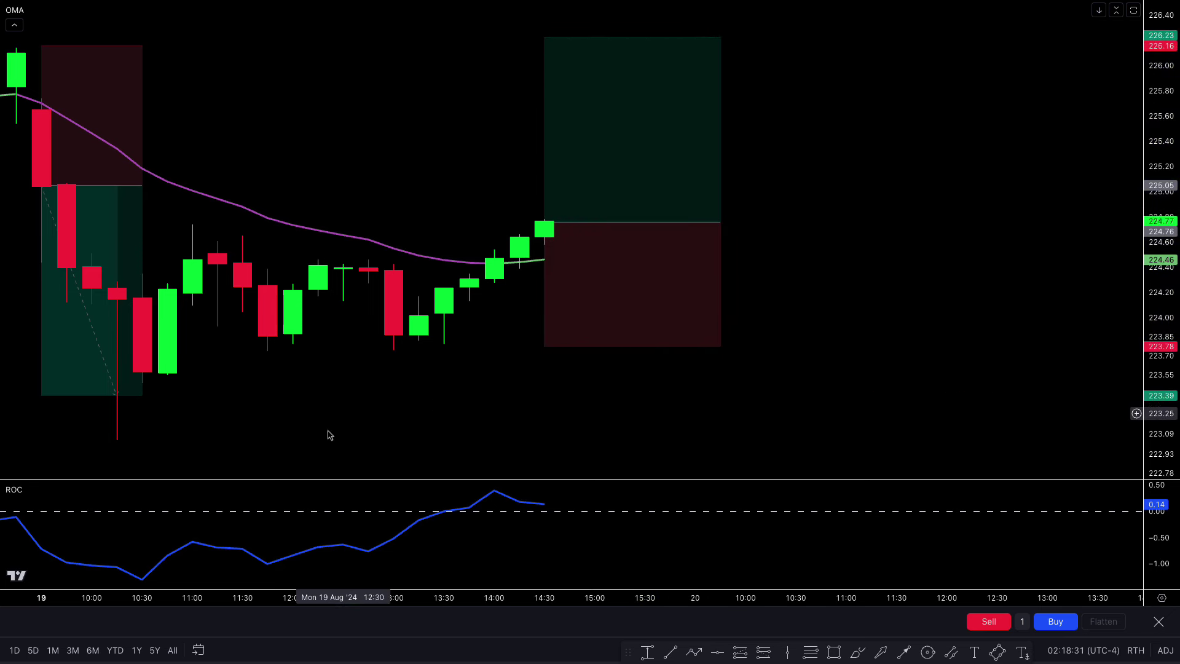
Advance the replay into 20 Aug and shorten the long box to end at target hit.
key("shift+Down")
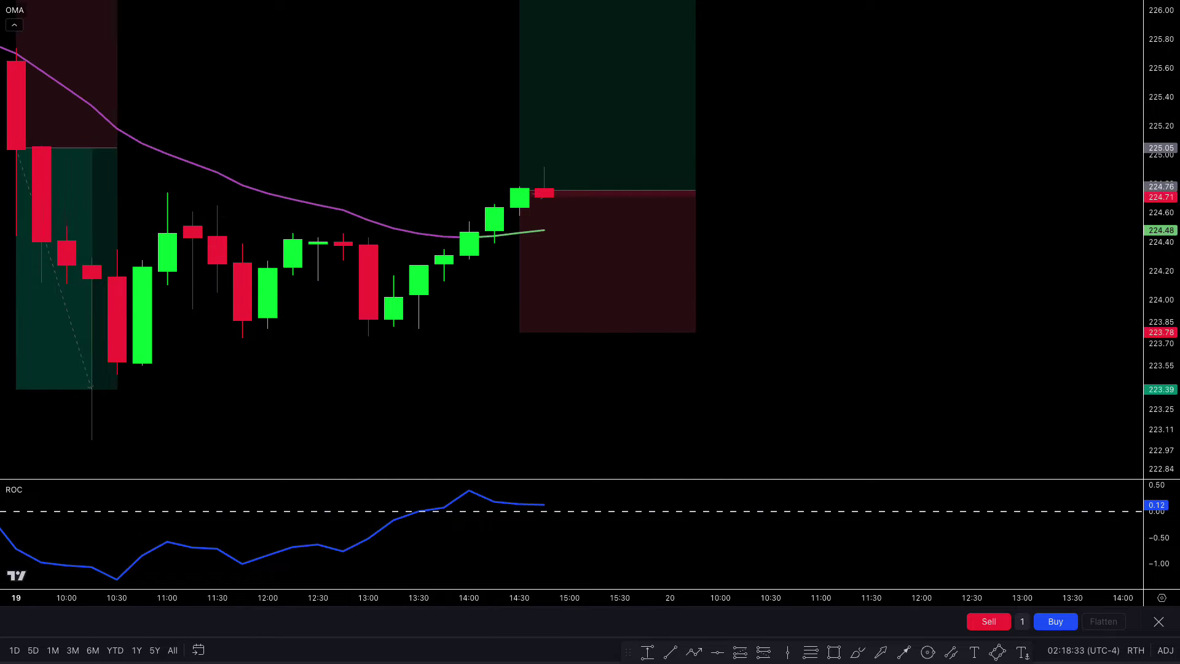
left_click_drag(640, 454, 781, 442)
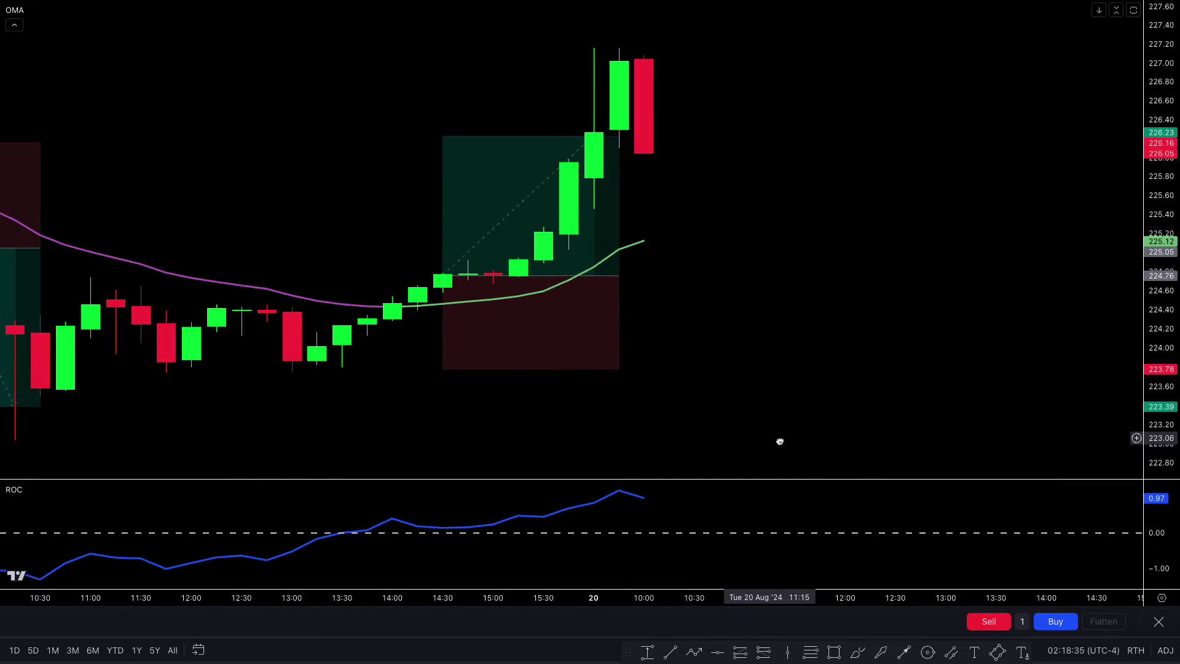
left_click(630, 287)
left_click_drag(633, 275, 608, 275)
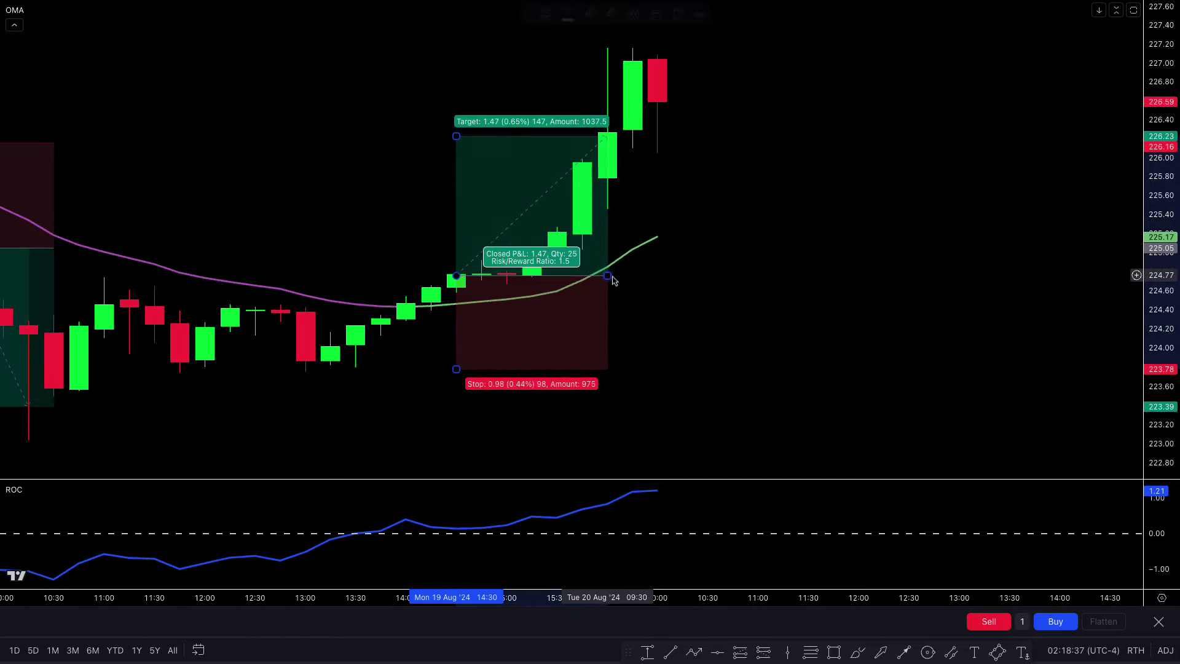
left_click(666, 309)
scroll(686, 327, "up", 3)
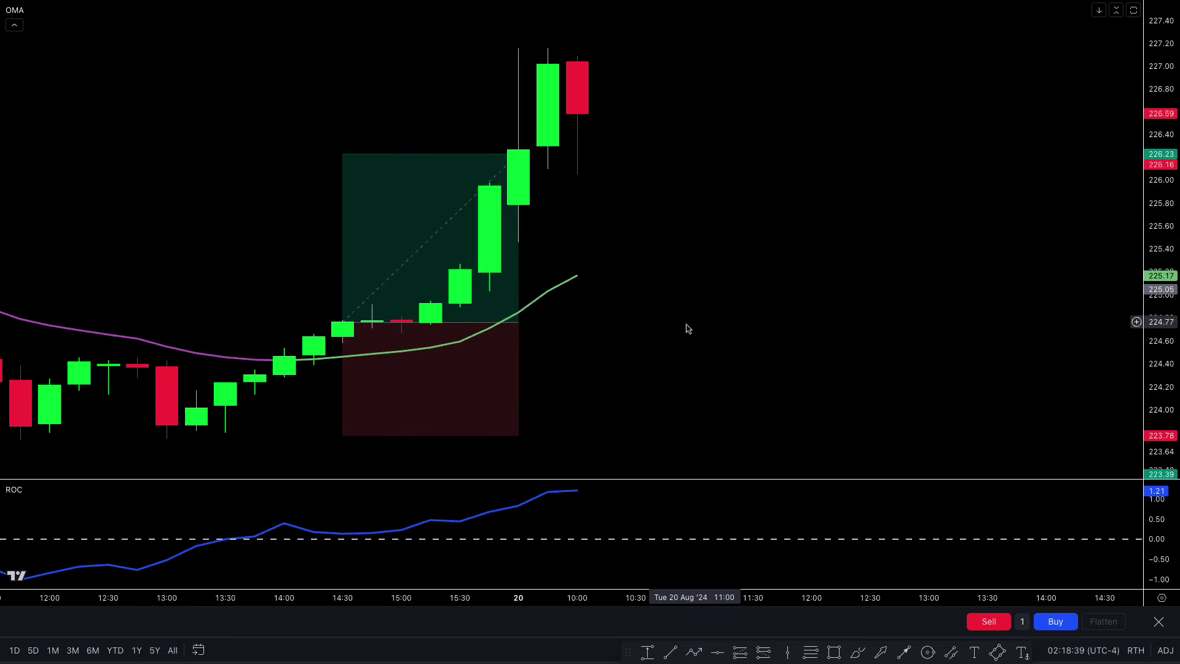
left_click_drag(646, 367, 935, 363)
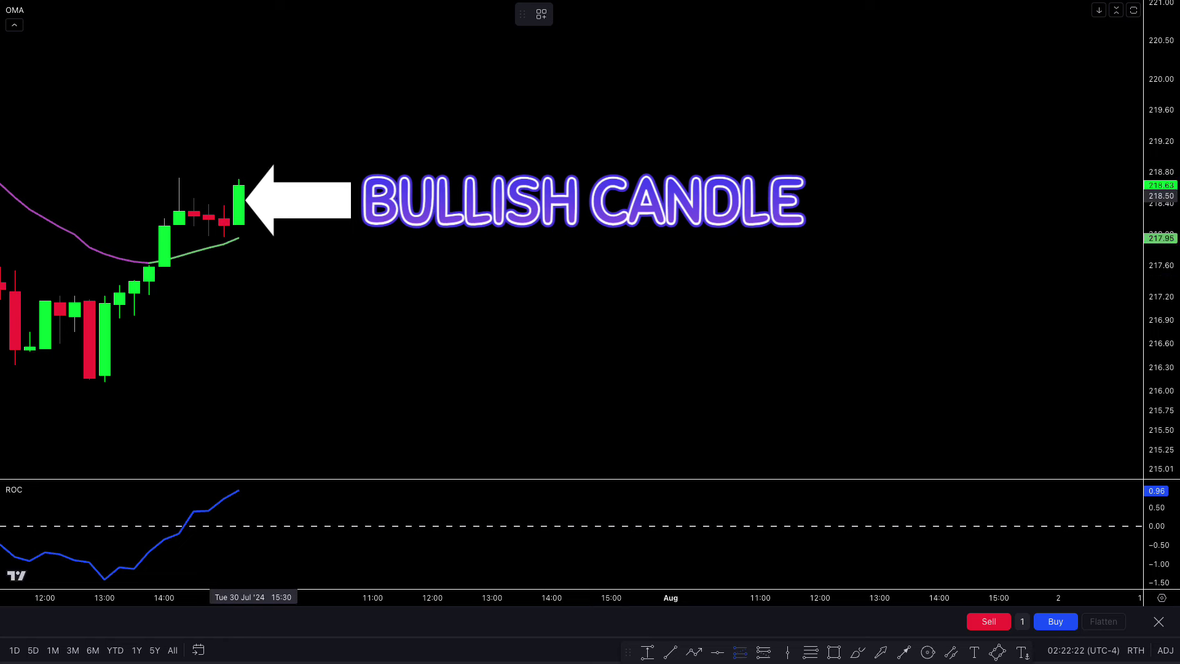
Place a 1:1.5 long with stop near 216.05, fit the price scale, and check its 3.85 profit.
left_click(239, 186)
left_click_drag(239, 230, 194, 387)
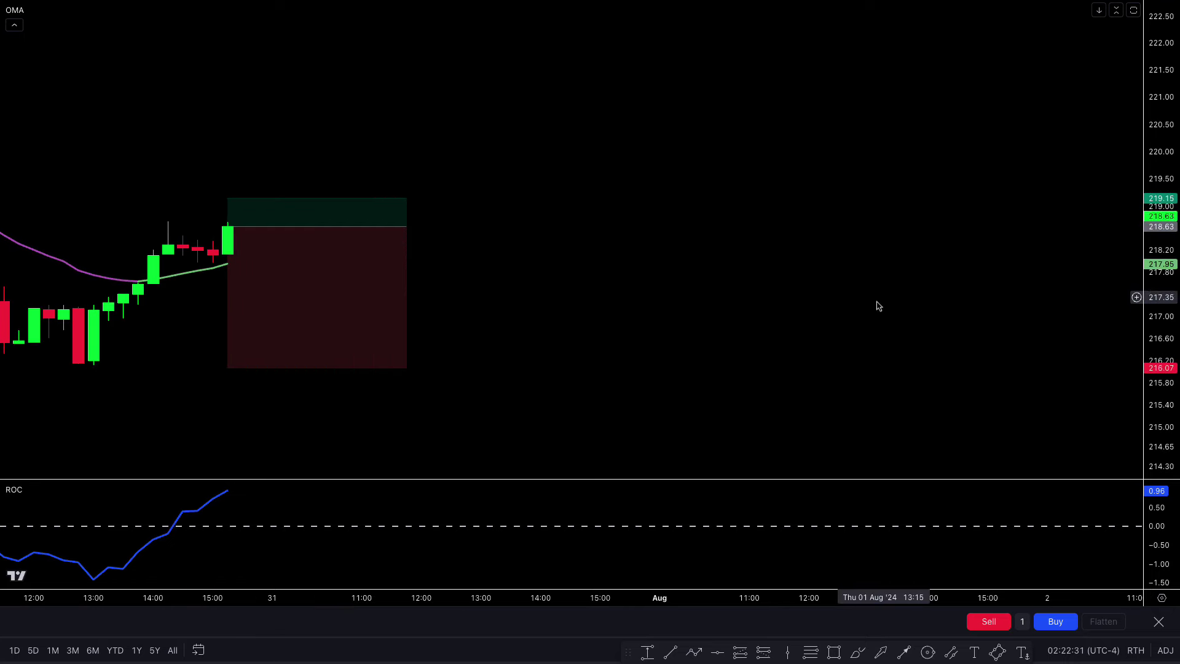
left_click_drag(227, 198, 223, 17)
left_click_drag(597, 323, 619, 322)
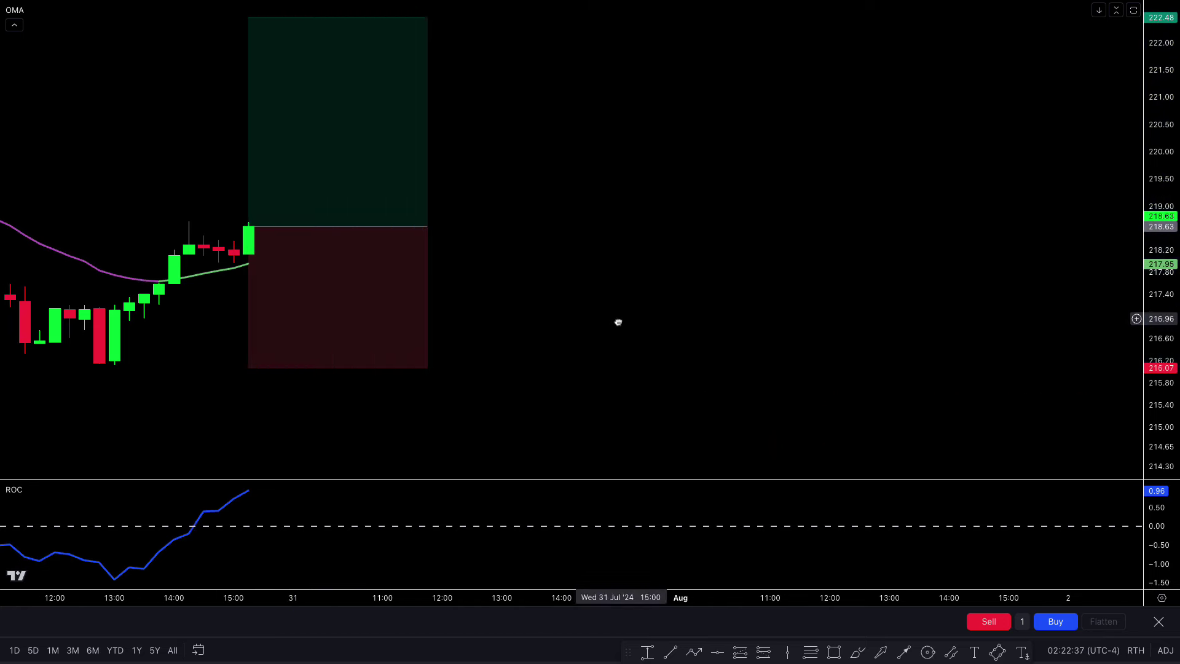
left_click(1156, 472)
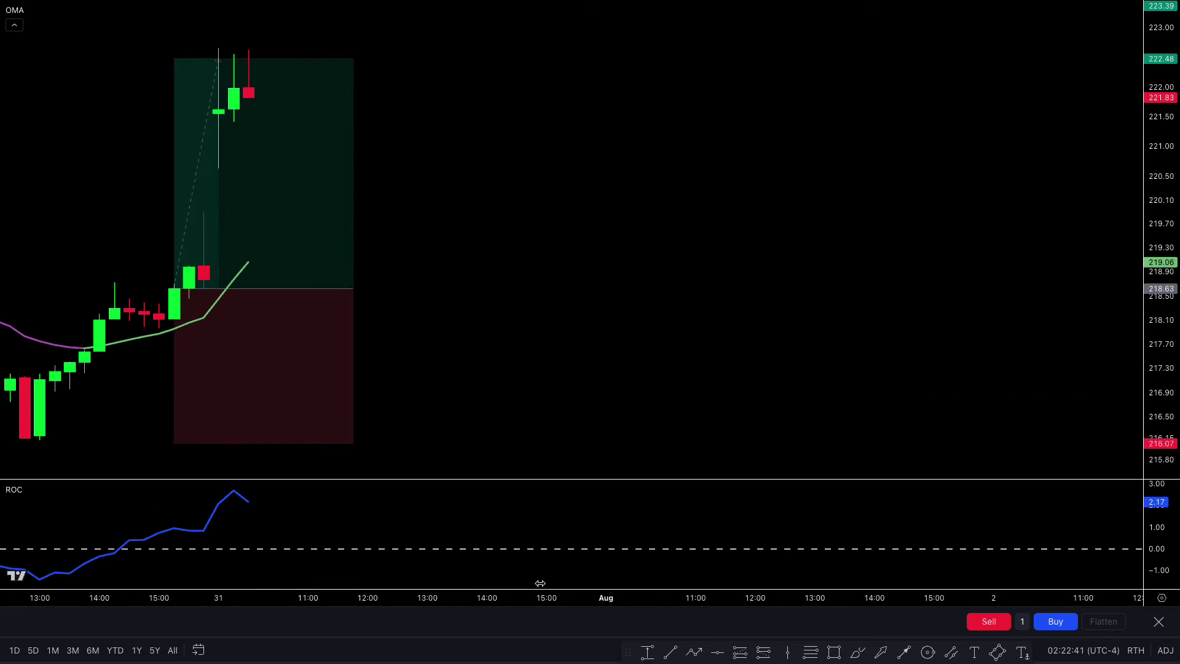
left_click(351, 297)
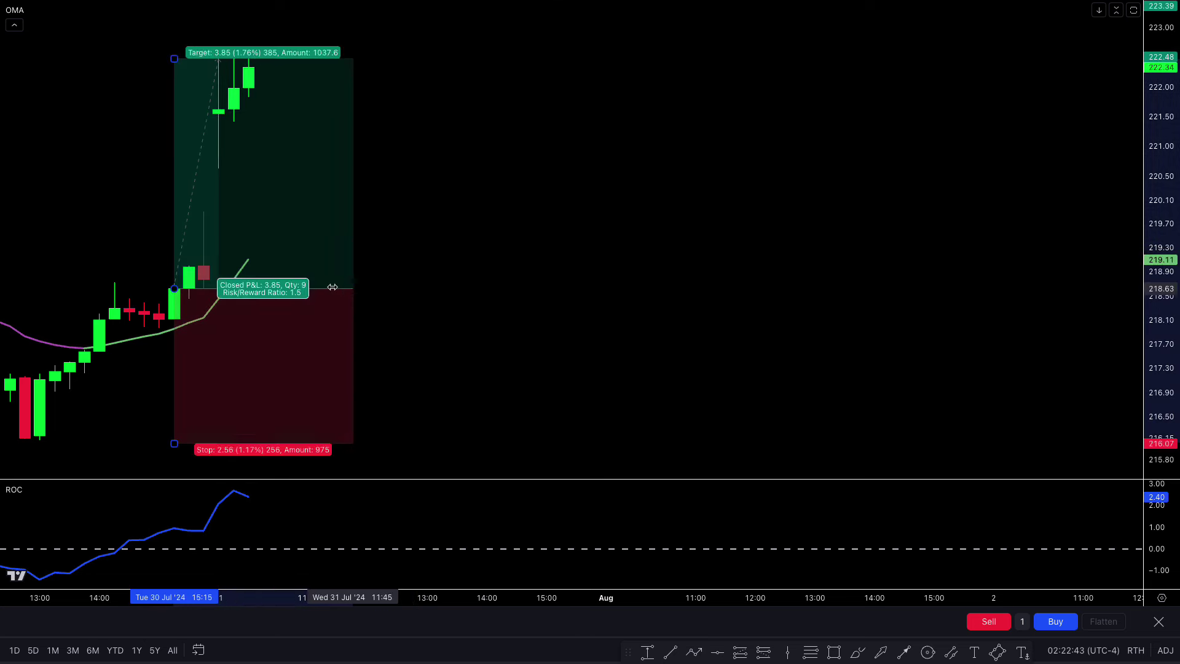
left_click(366, 321)
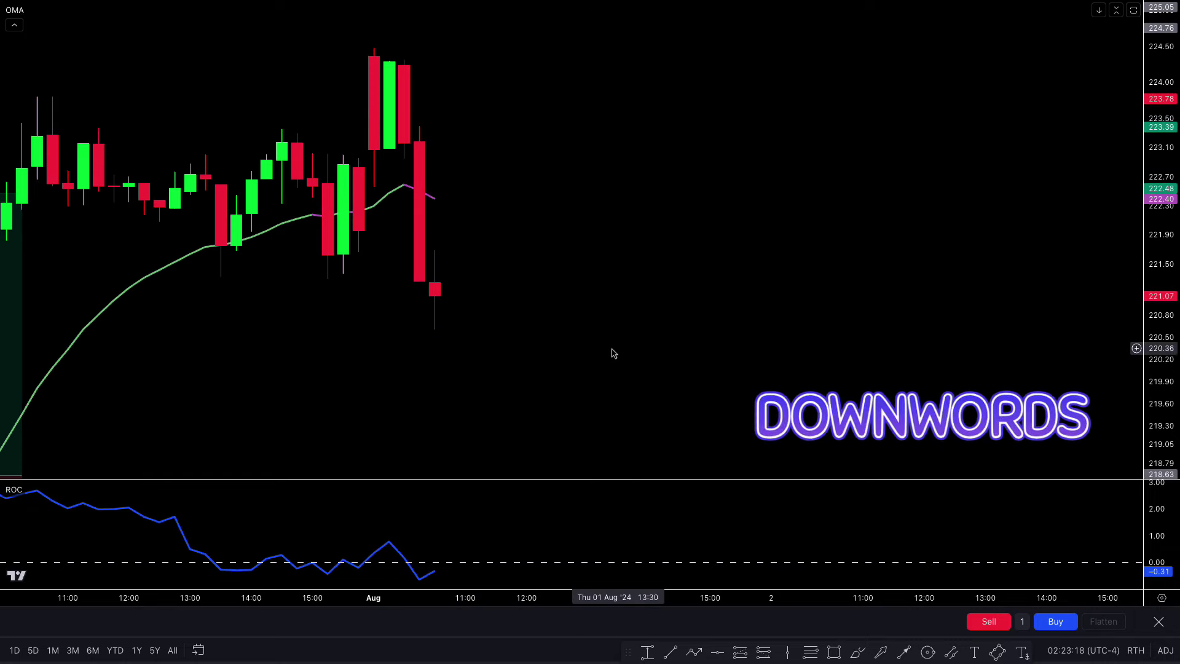
Frame the 1 Aug bearish candle near 221.07 below the purple OMA, with ROC under zero.
left_click_drag(614, 350, 667, 347)
scroll(666, 347, "up", 1)
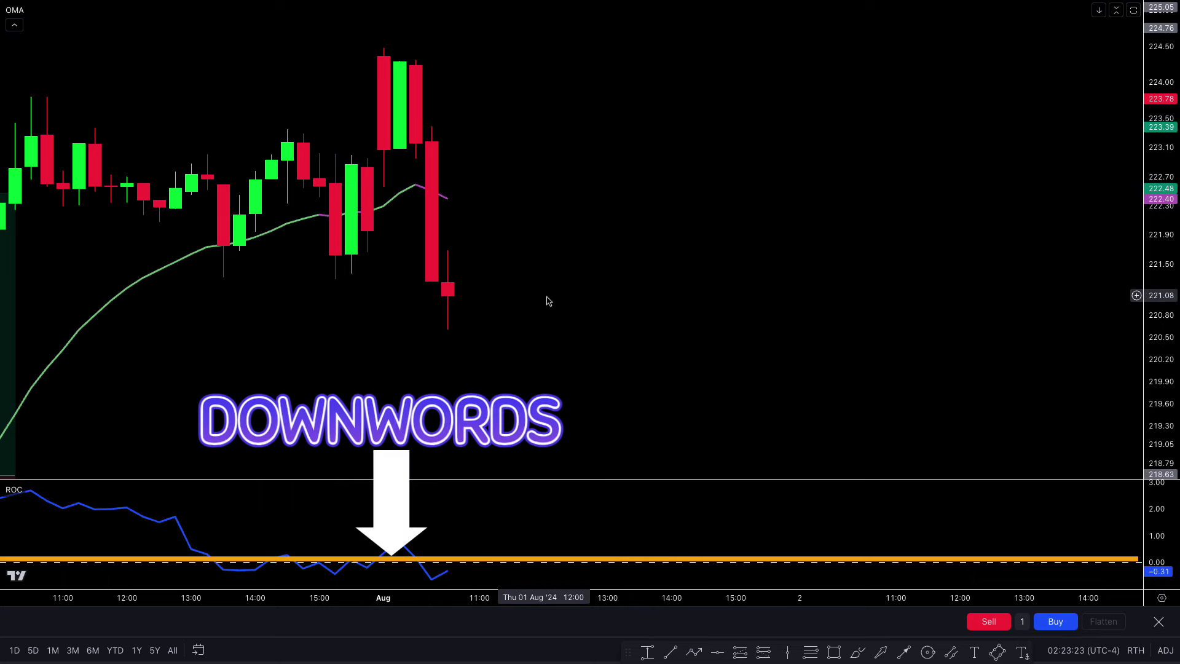
scroll(550, 307, "up", 1)
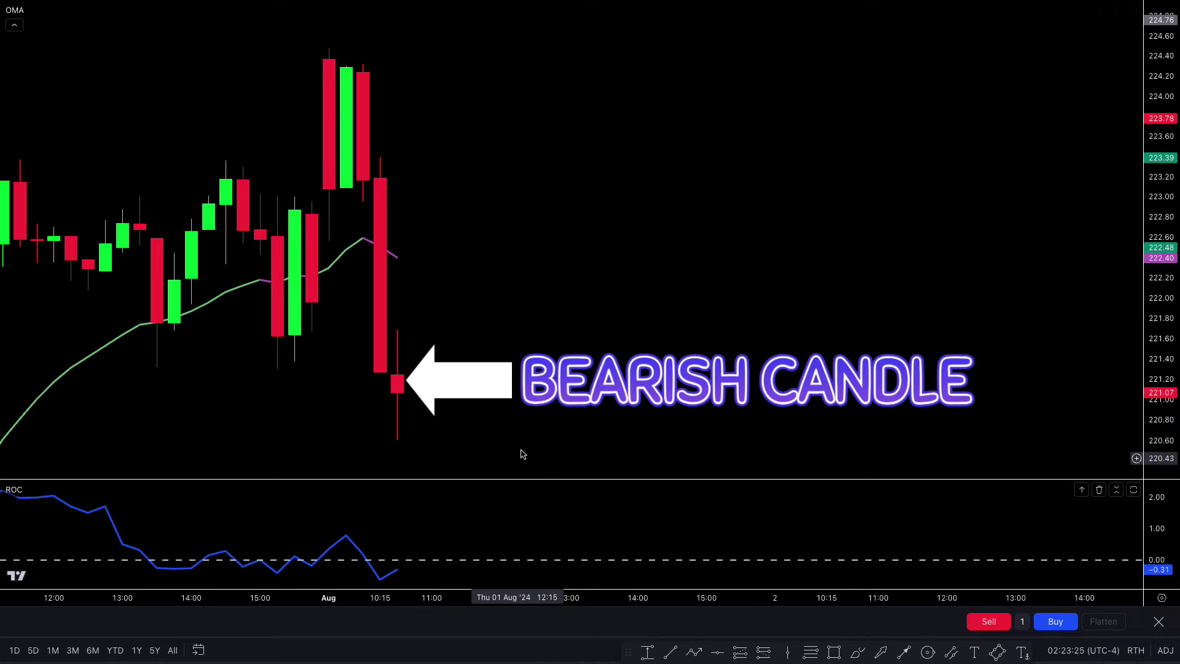
left_click_drag(551, 403, 574, 392)
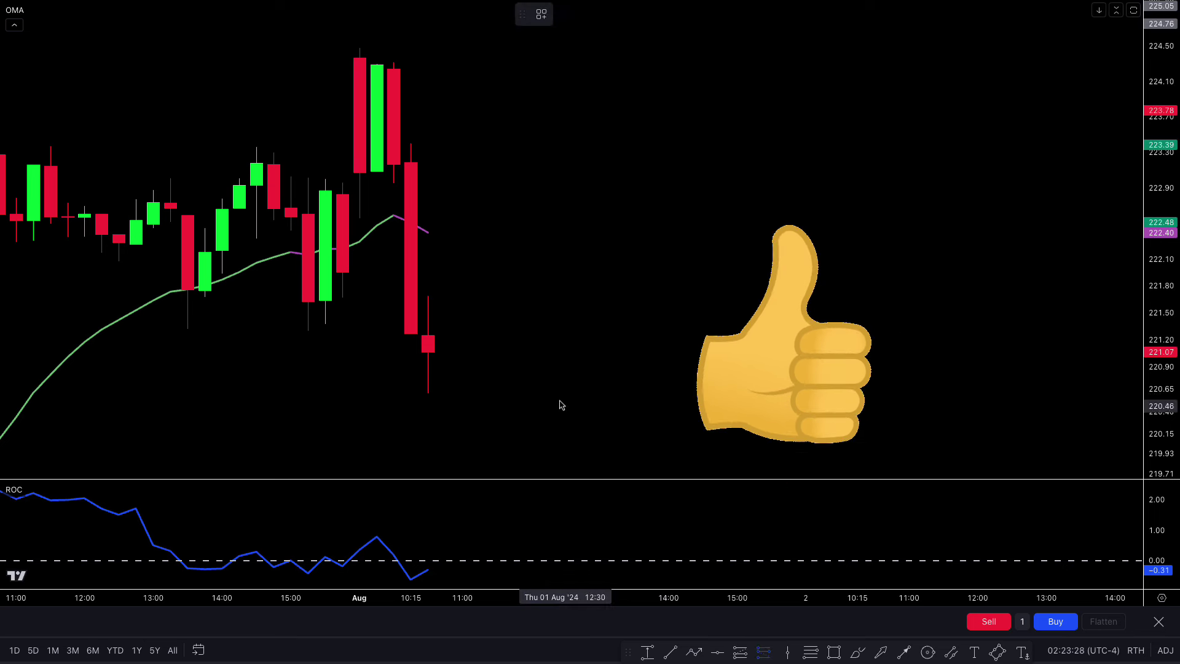
Place a short at the 1 Aug bearish candle with its stop raised to 224.35.
left_click(431, 360)
left_click_drag(428, 287, 428, 59)
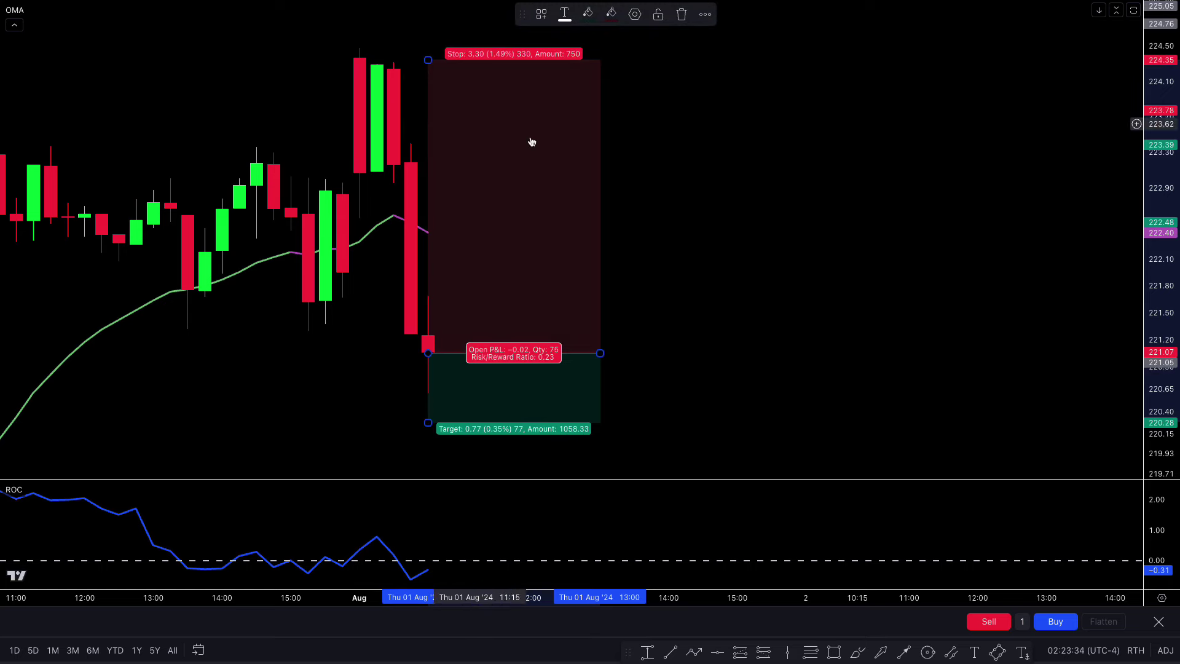
left_click_drag(1141, 157, 510, 418)
left_click_drag(416, 296, 413, 465)
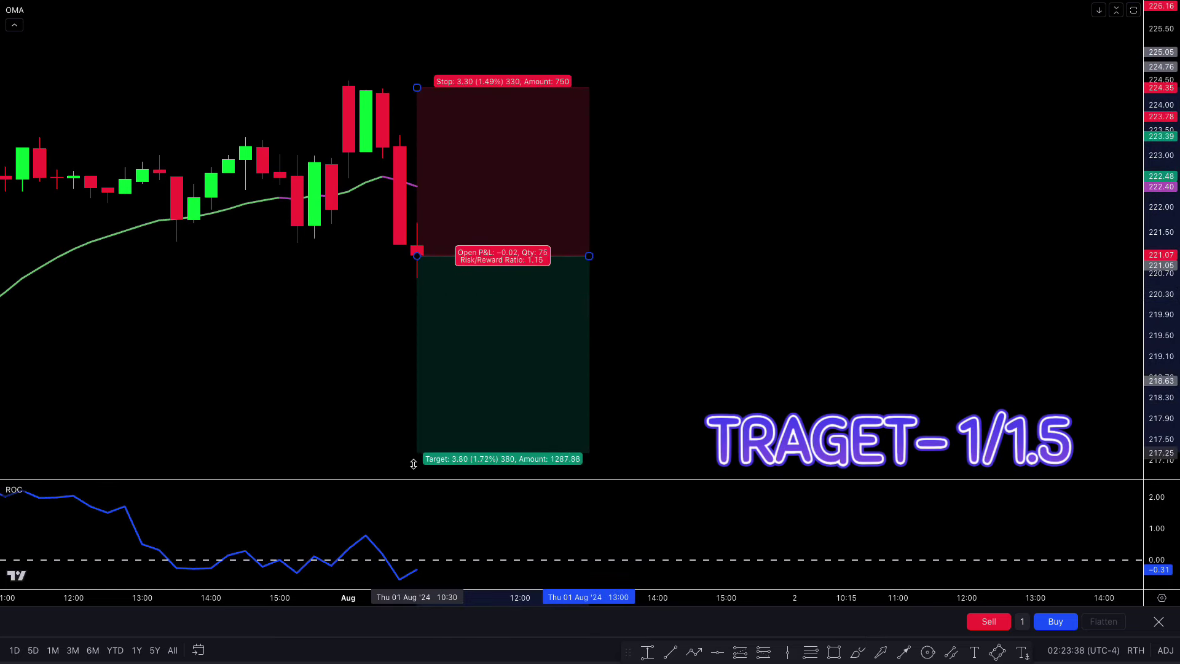
left_click(875, 314)
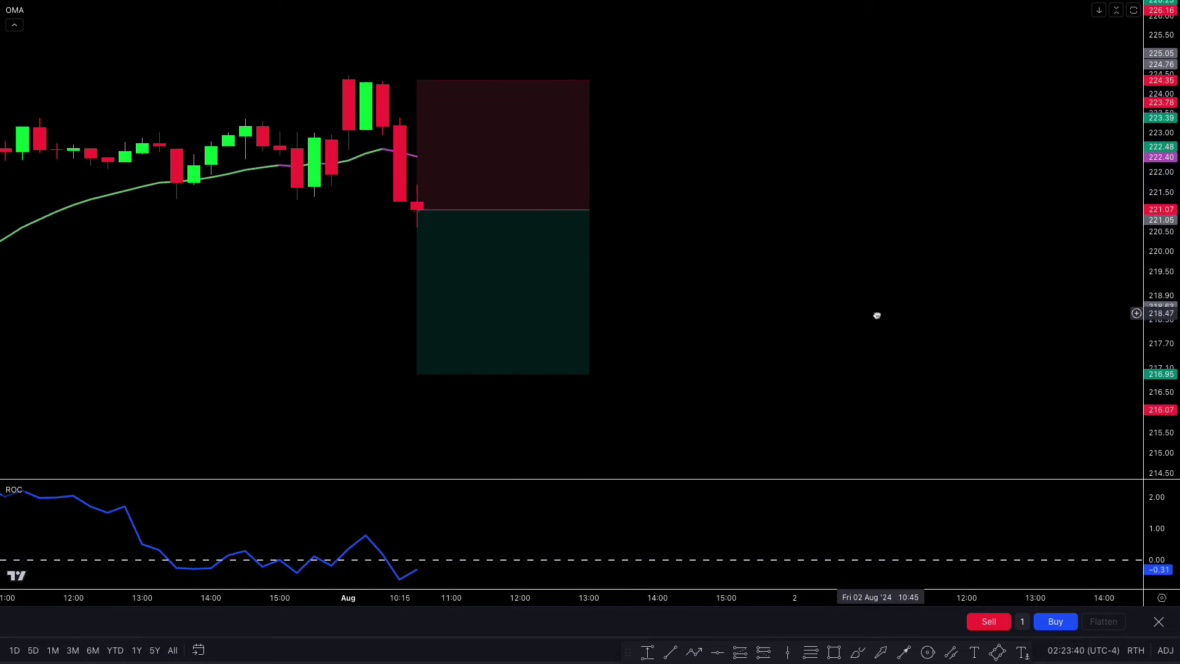
Lower the target to 1:1.5 and trim the box to end at the stop-out.
left_click_drag(417, 372, 414, 398)
left_click(1067, 332)
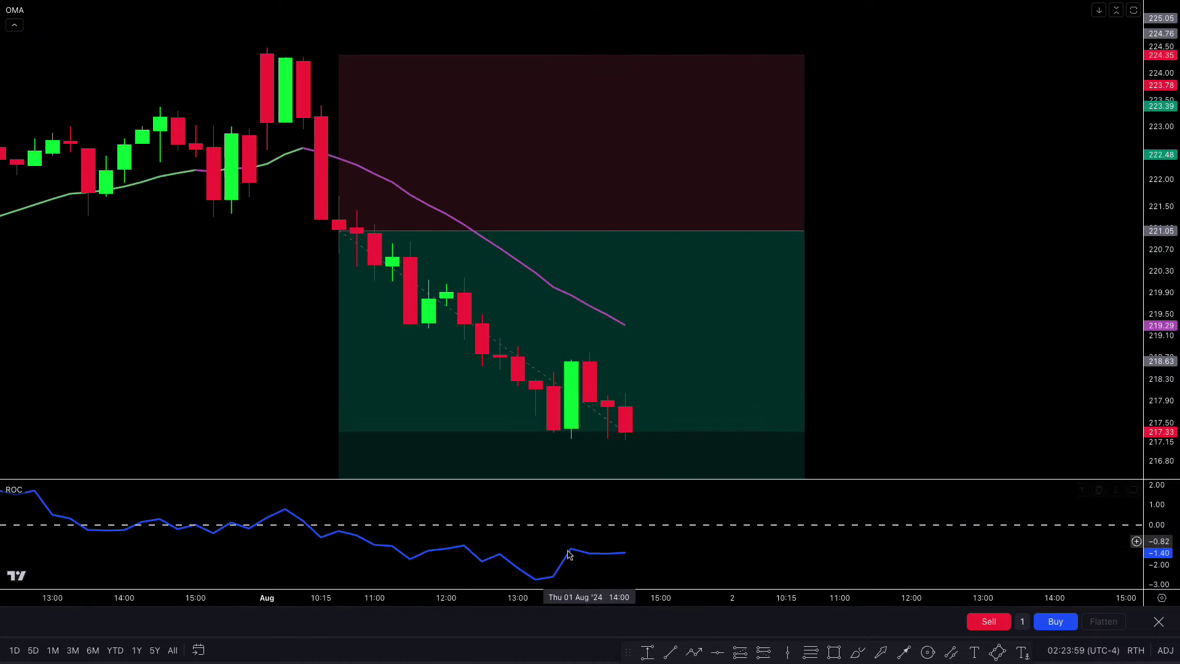
left_click_drag(679, 229, 627, 230)
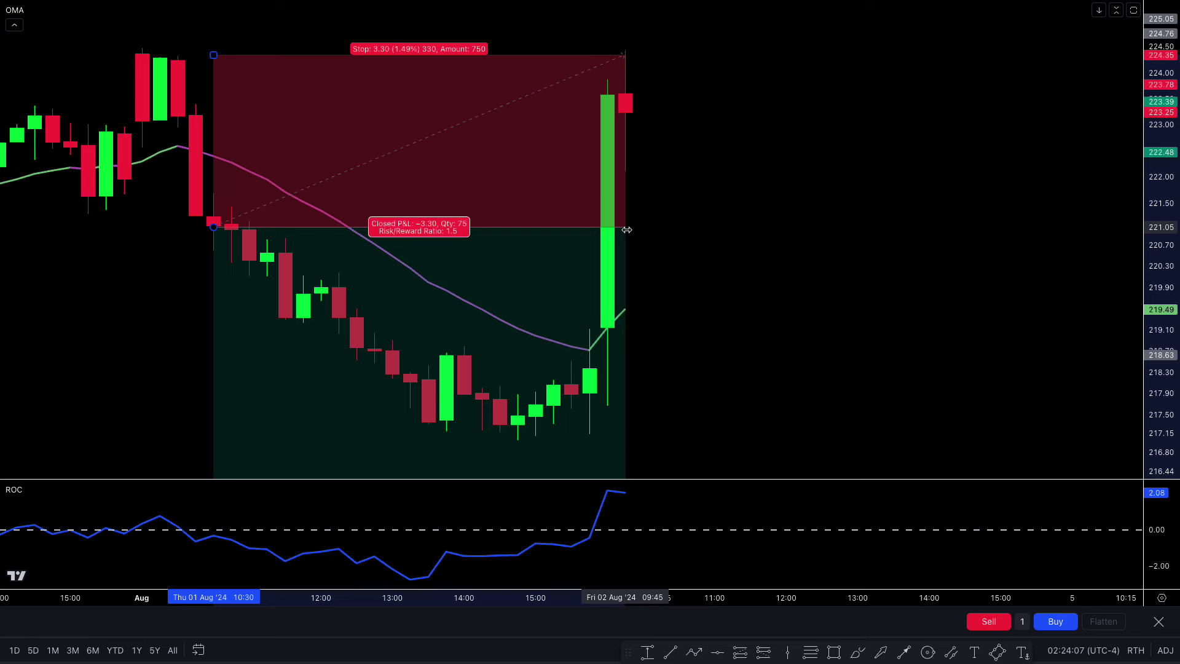
left_click(715, 253)
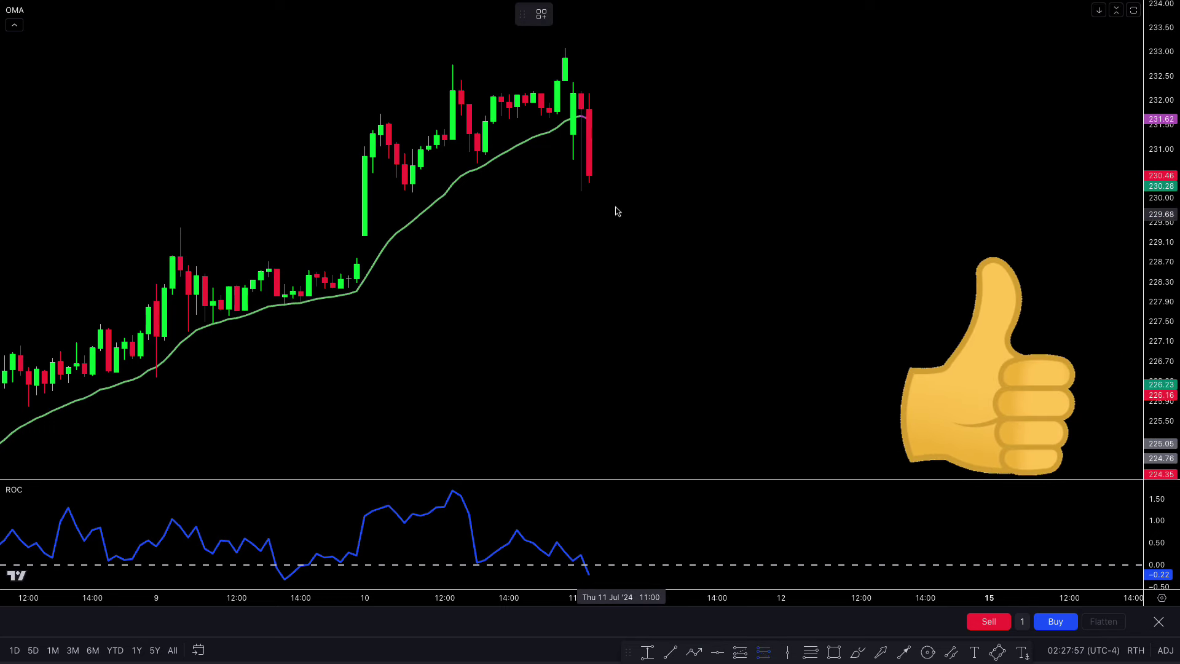
Place a short at the 11 Jul 230.47 red candle with stop 233.05 and target 226.59.
left_click(590, 178)
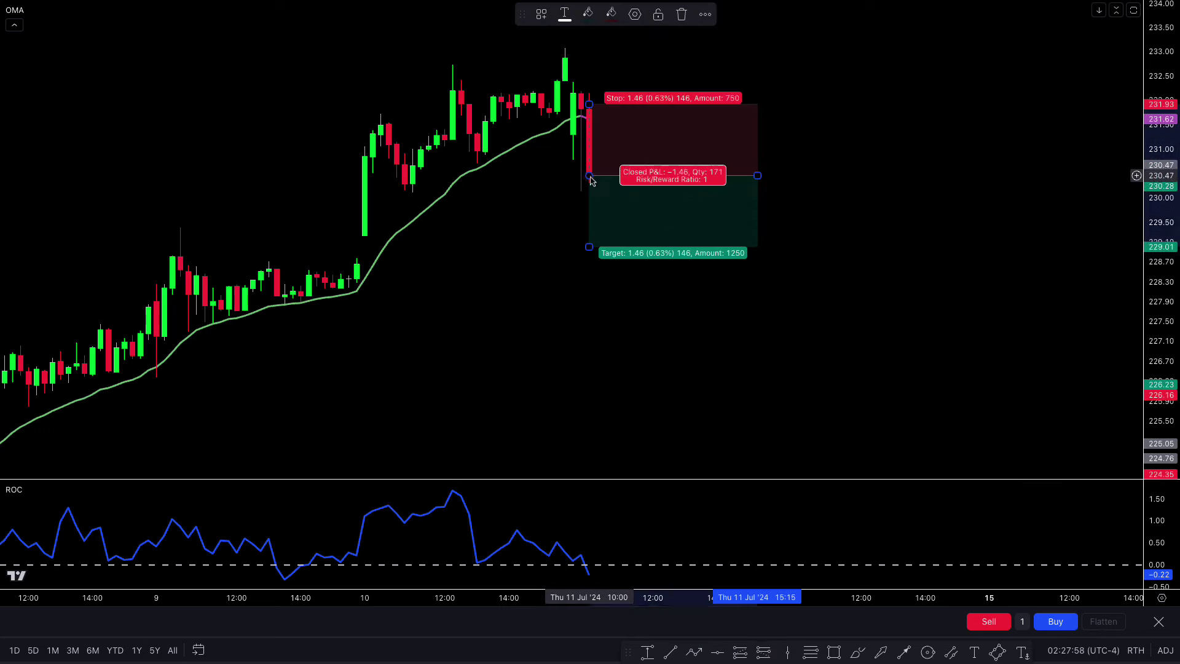
left_click_drag(590, 101, 573, 58)
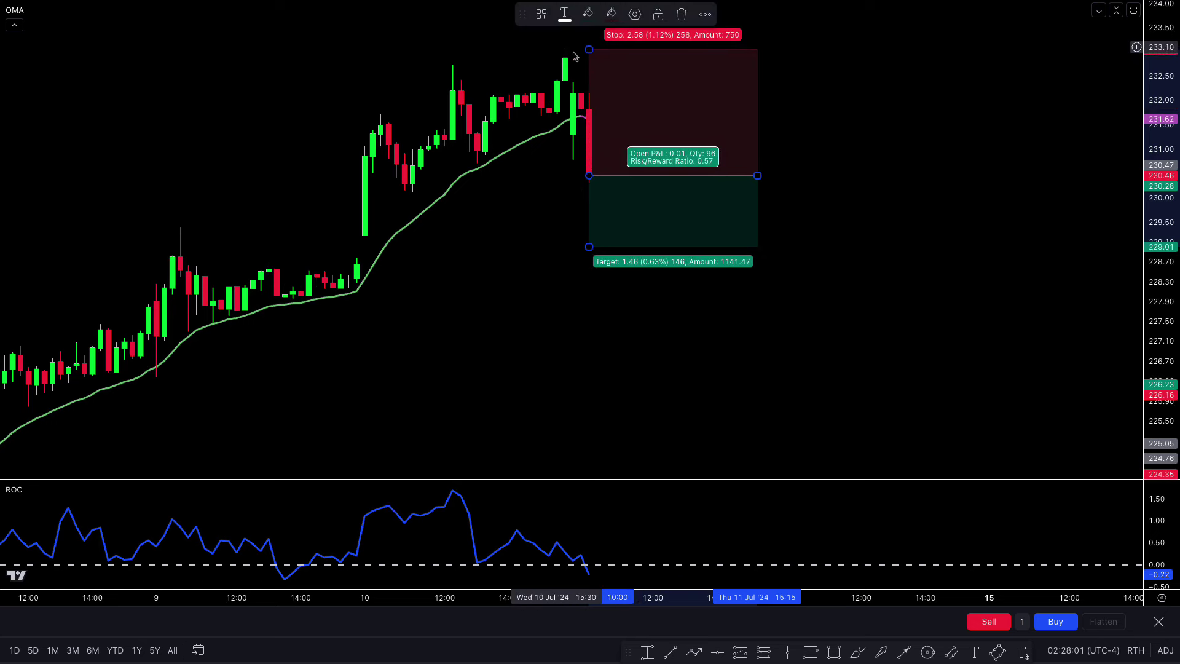
left_click_drag(589, 246, 589, 367)
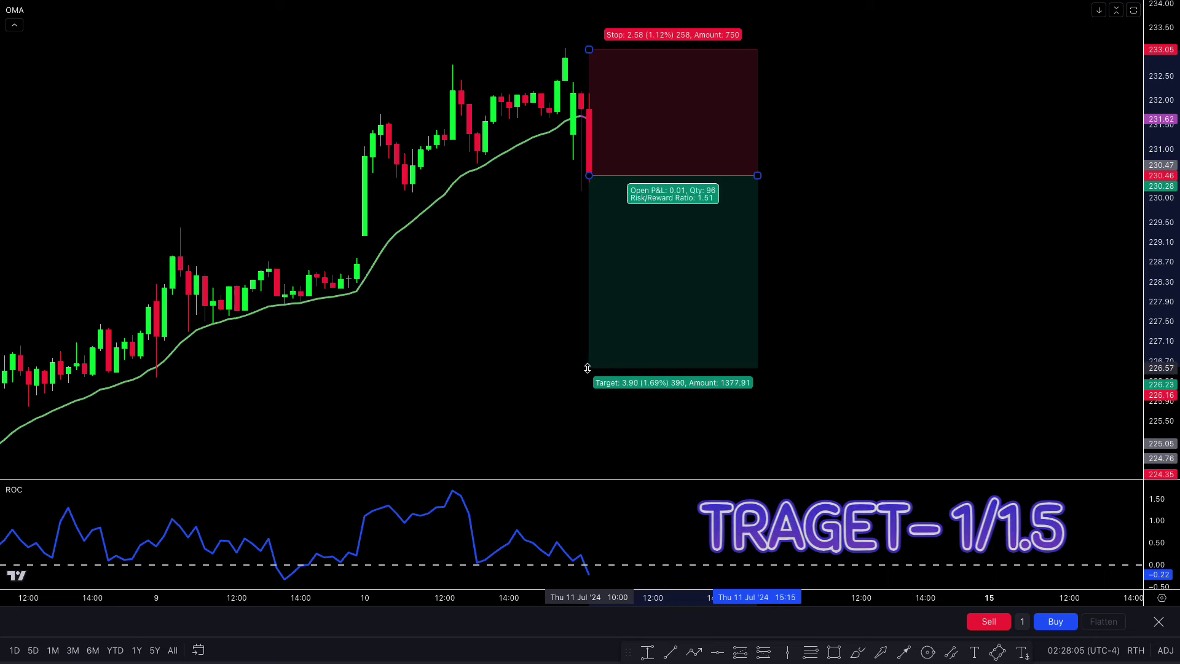
left_click(520, 447)
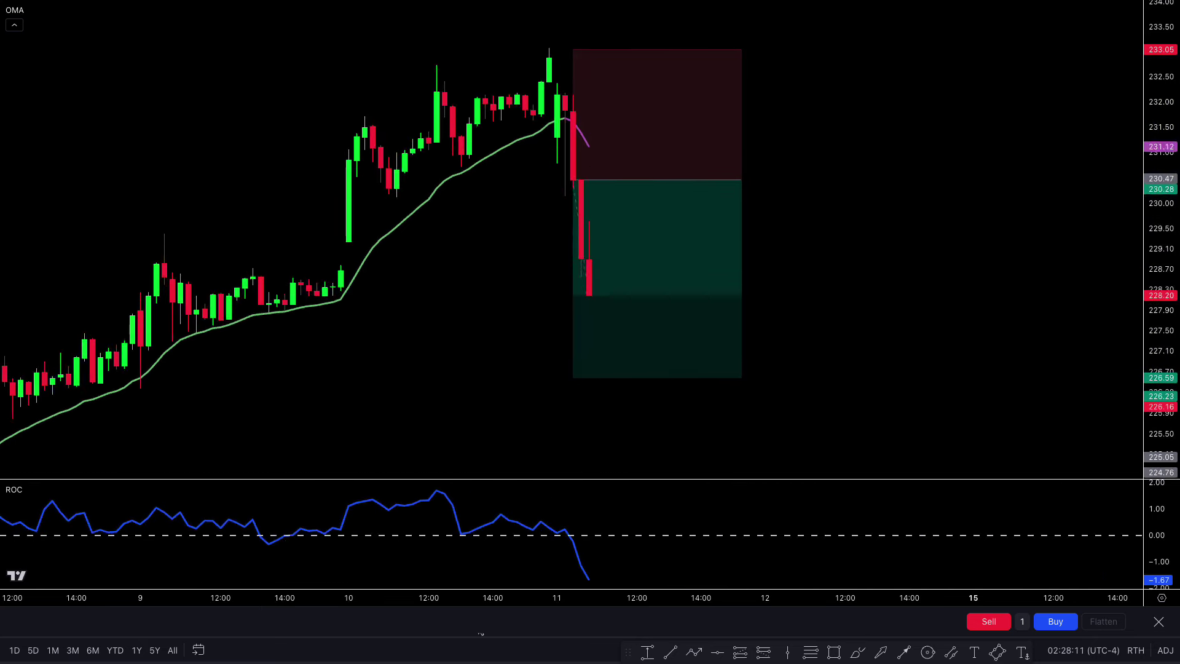
Trim the 11 Jul short box to end at its exit bar and bring the latest candles into view.
left_click_drag(729, 184, 621, 183)
left_click(765, 409)
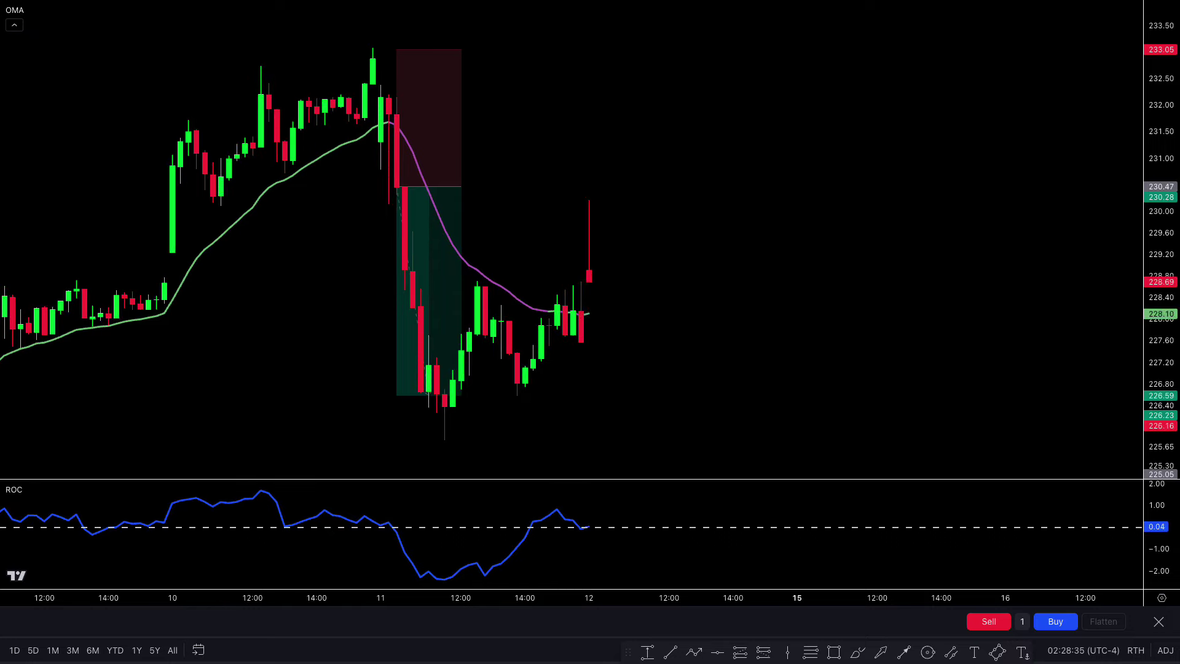
scroll(627, 398, "up", 2)
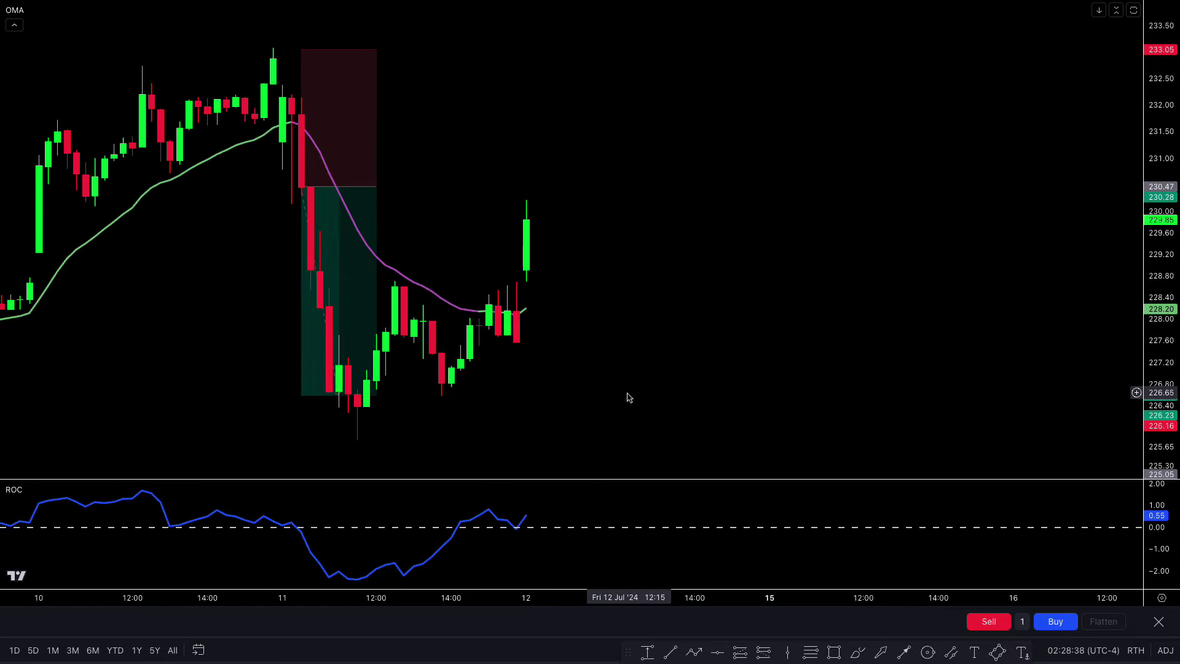
left_click_drag(635, 407, 684, 400)
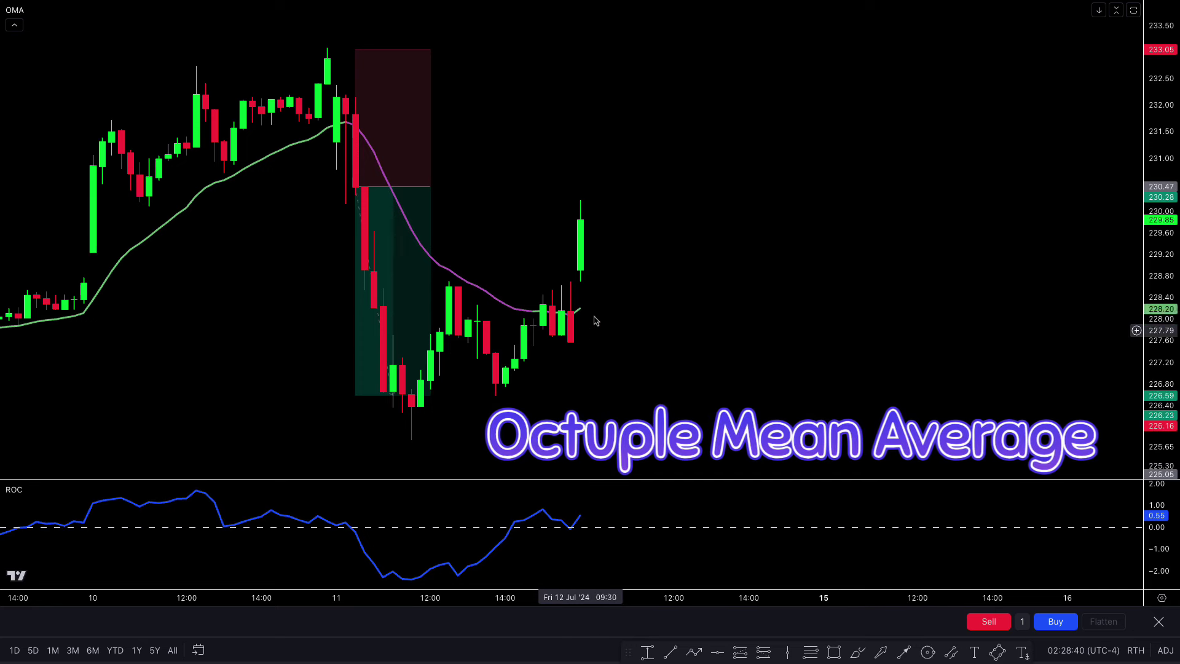
left_click(566, 312)
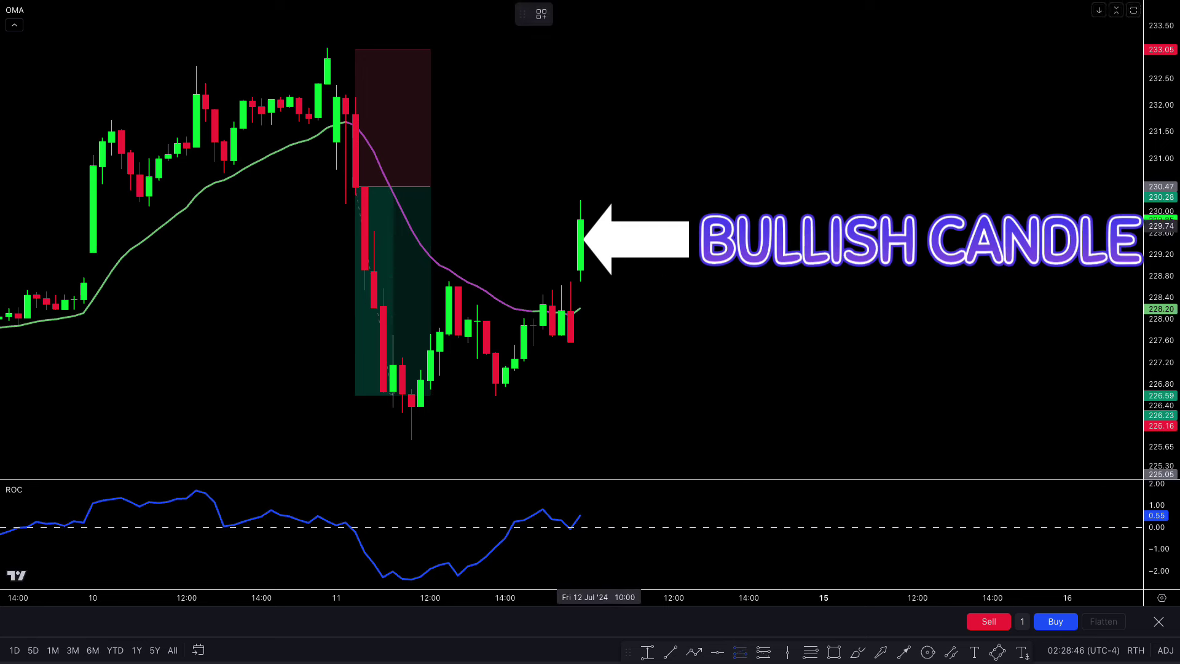
Place a long at the 12 Jul bullish candle with stop 227.40 and target near 233.48.
left_click(581, 223)
left_click_drag(581, 303, 578, 354)
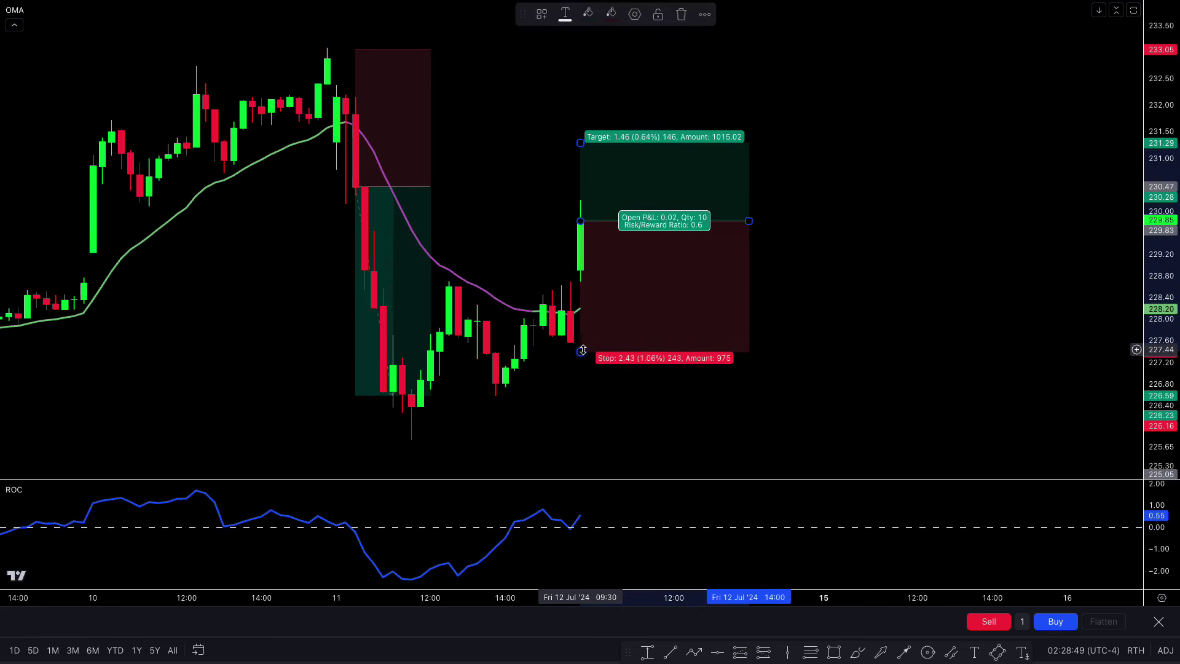
left_click_drag(581, 142, 570, 27)
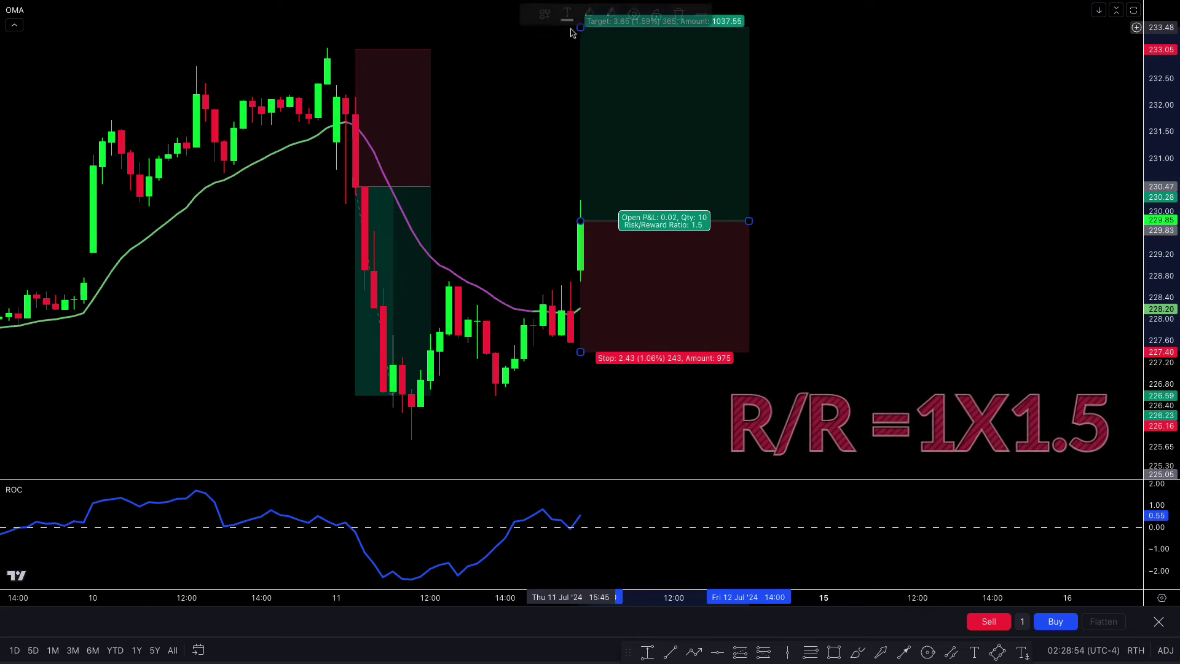
left_click(864, 230)
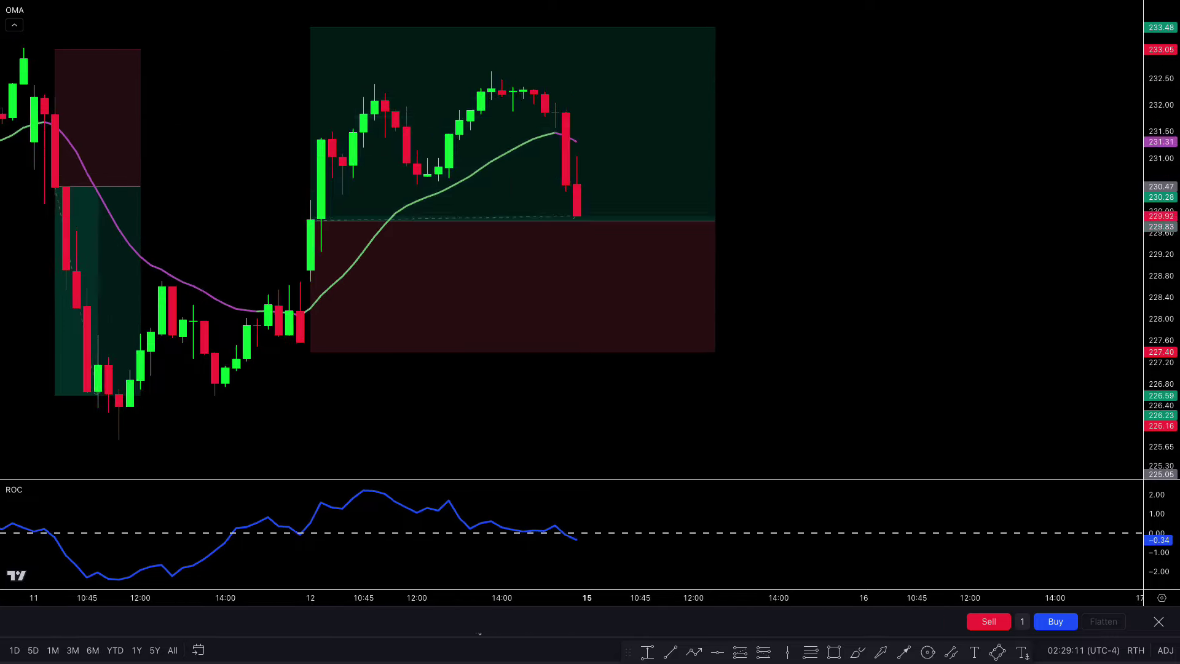
Raise the closed long's target to the tall red candle, then scroll the chart back left.
left_click(347, 197)
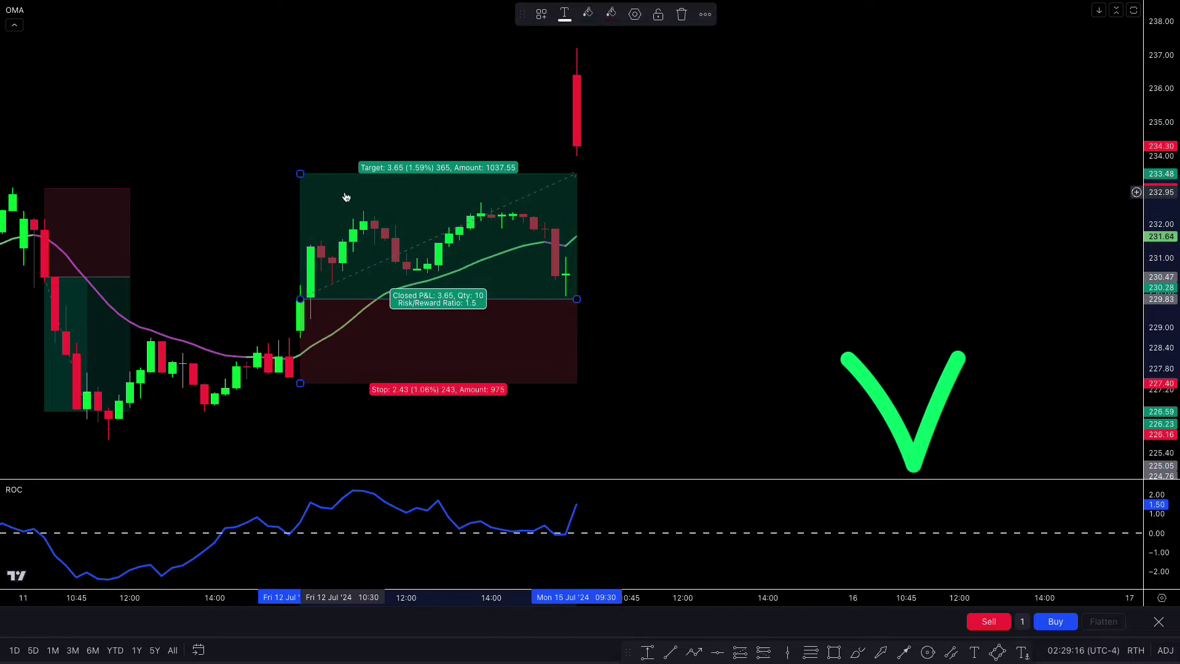
left_click_drag(300, 174, 300, 79)
left_click(756, 301)
scroll(756, 301, "left", 5)
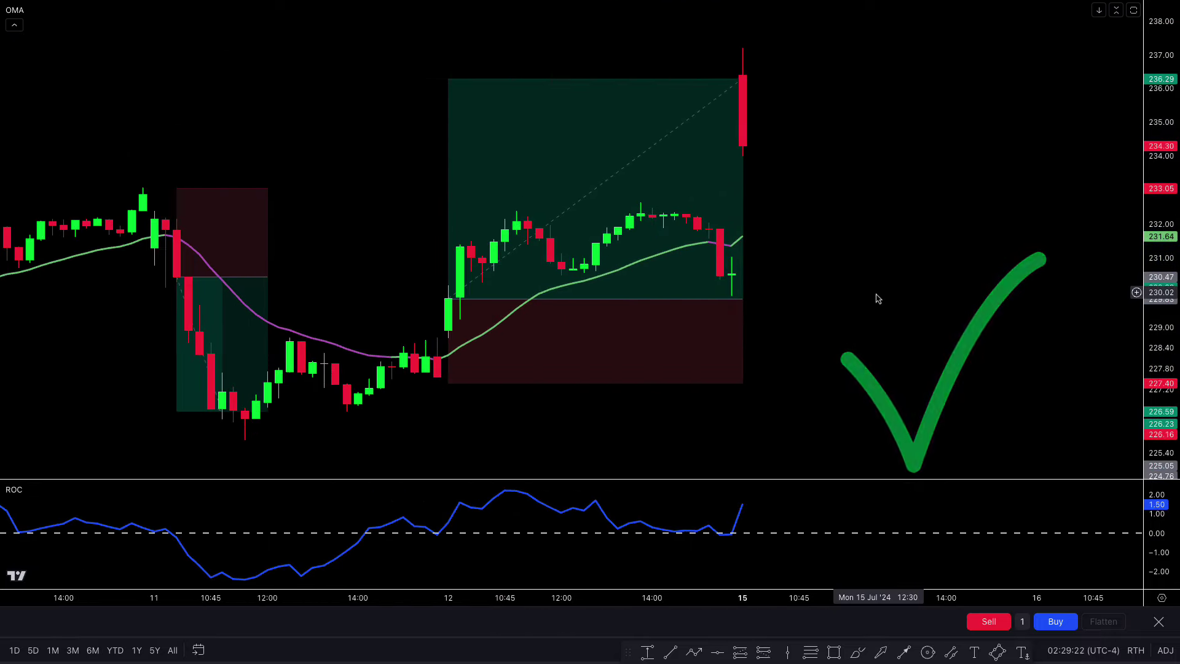
scroll(219, 612, "left", 10)
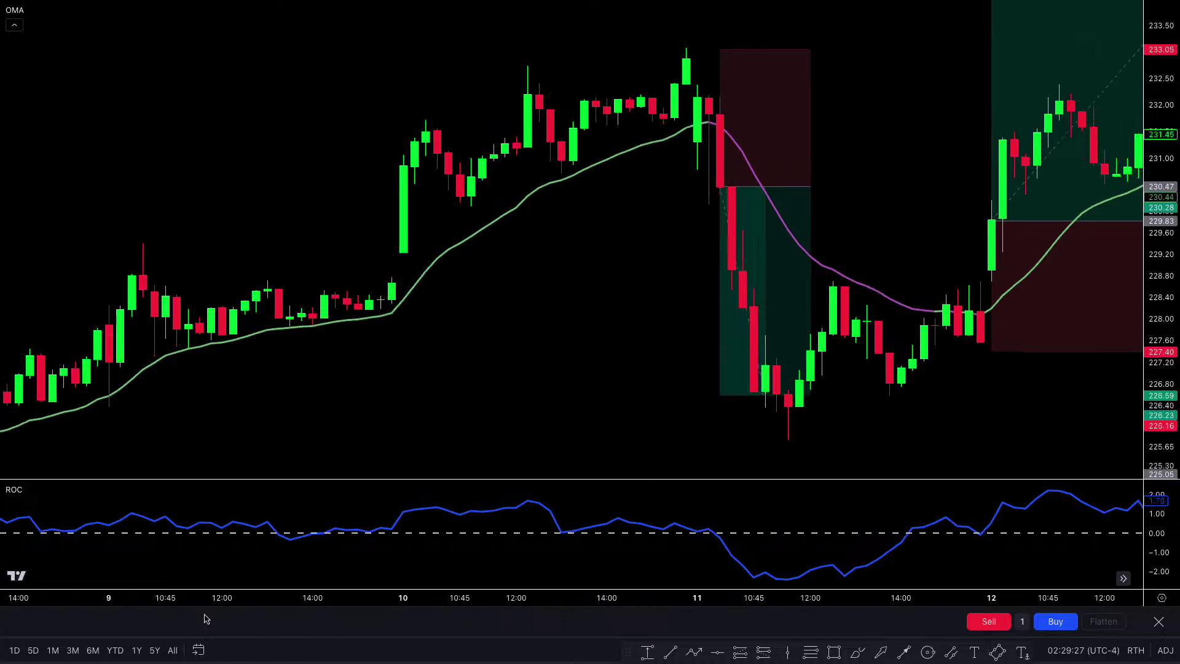